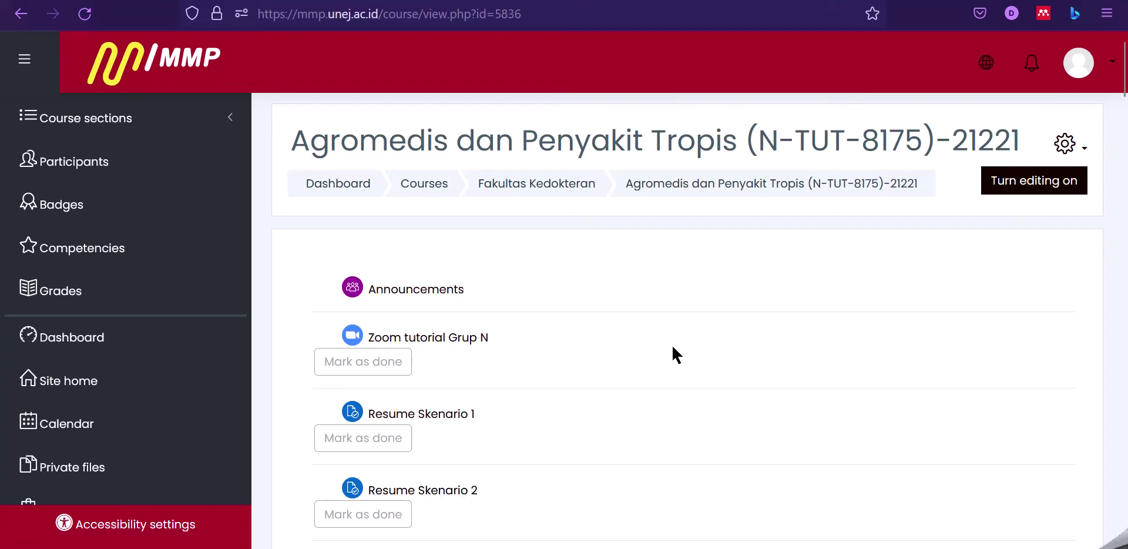
# - Turn on course editing and add a Glossary activity to the general section, above Tutorial Skenario 1.1
pyautogui.click(1051, 189)
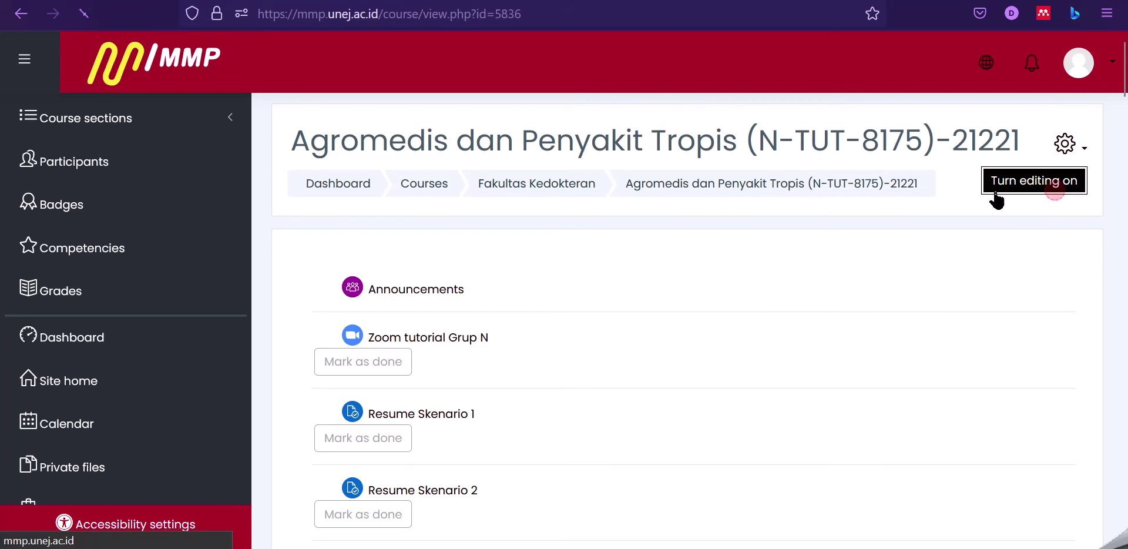
pyautogui.scroll(-12, 509, 319)
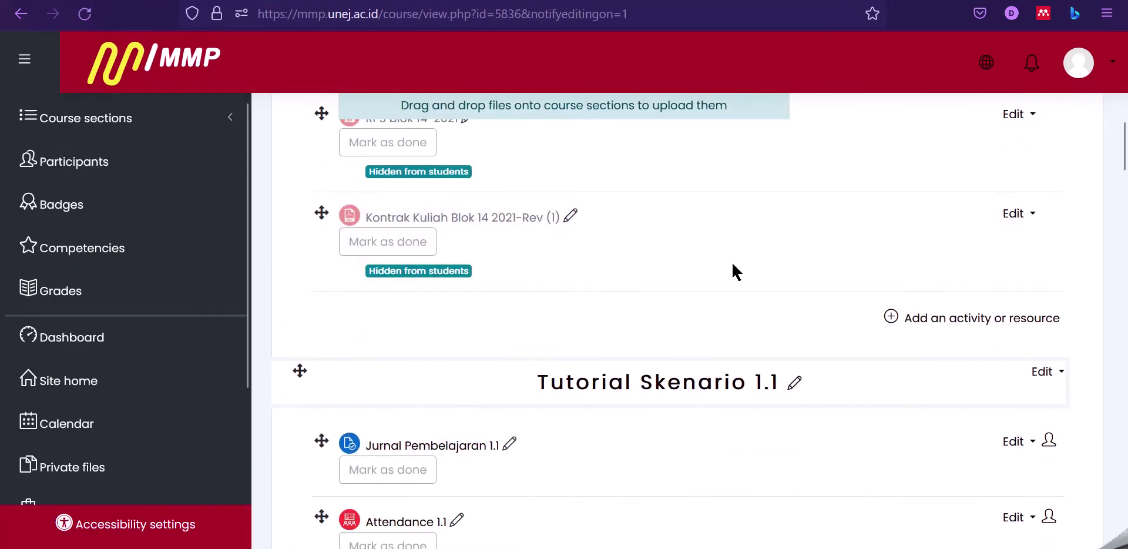
pyautogui.click(964, 322)
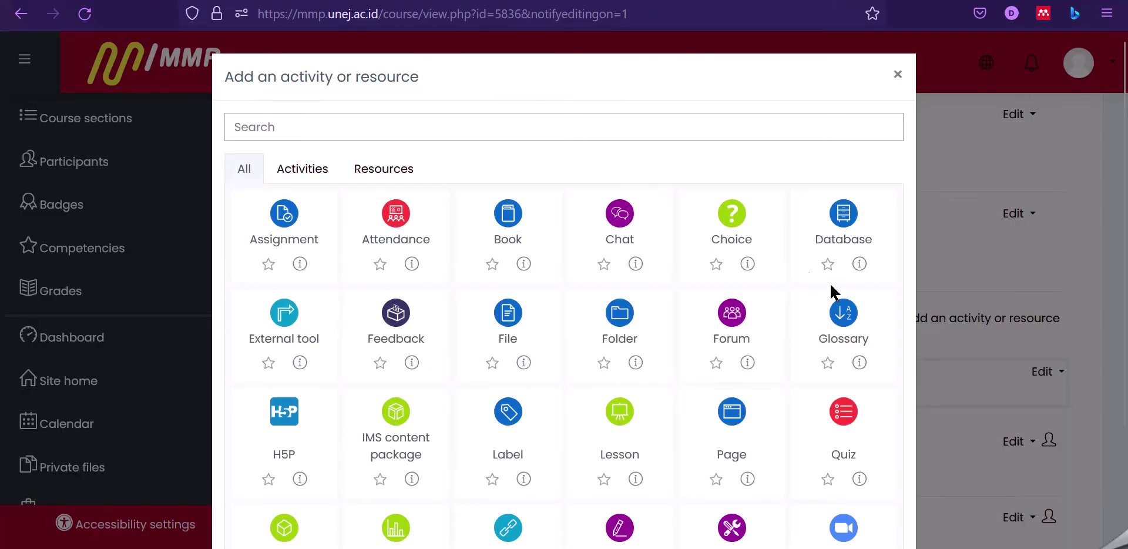
pyautogui.scroll(-3, 758, 288)
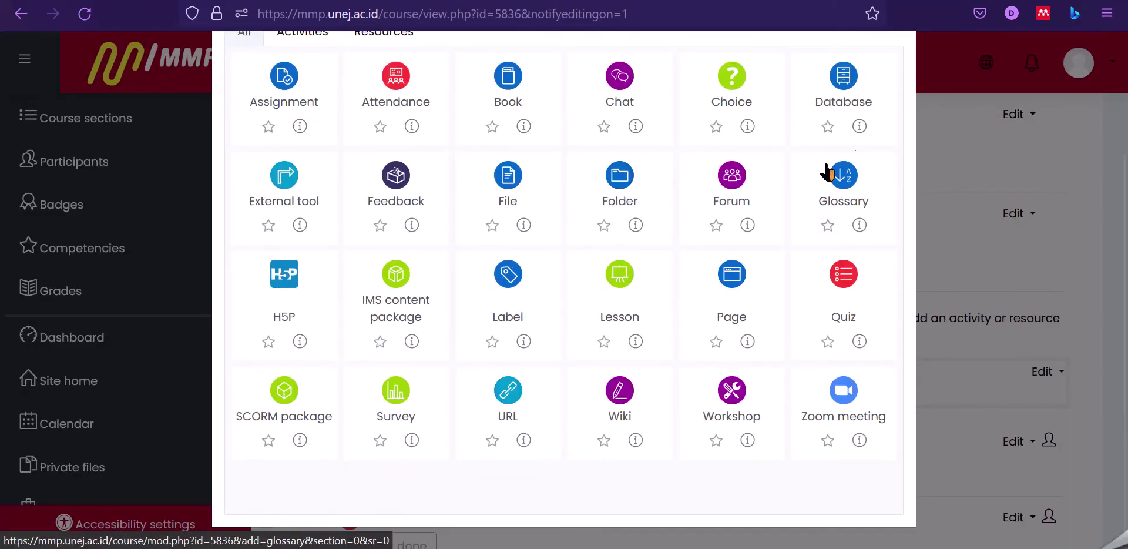
pyautogui.click(843, 183)
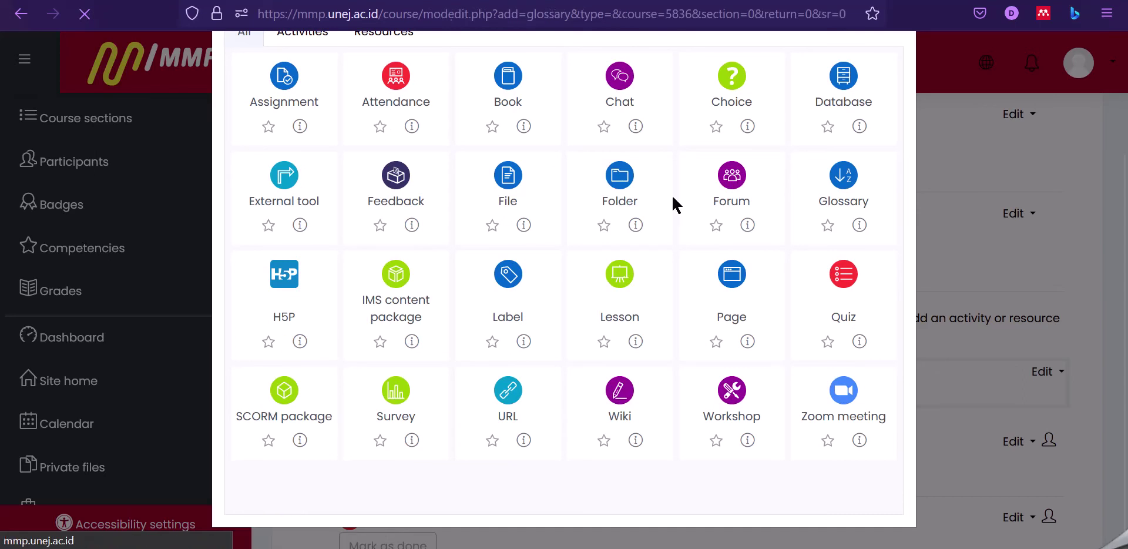
# - Name the new glossary "Contoh Glossary"
pyautogui.click(532, 376)
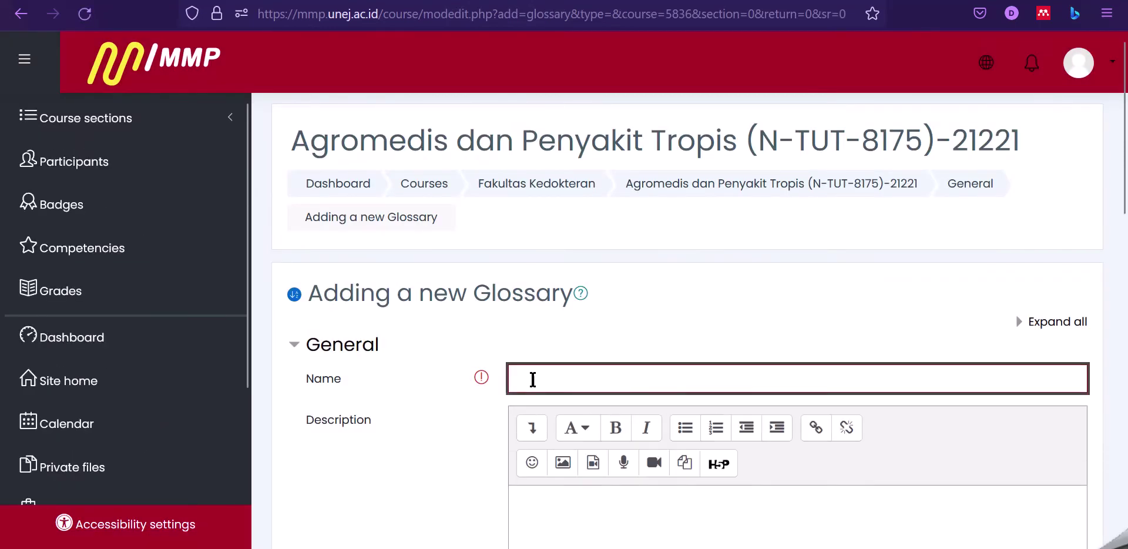
pyautogui.write('Cont')
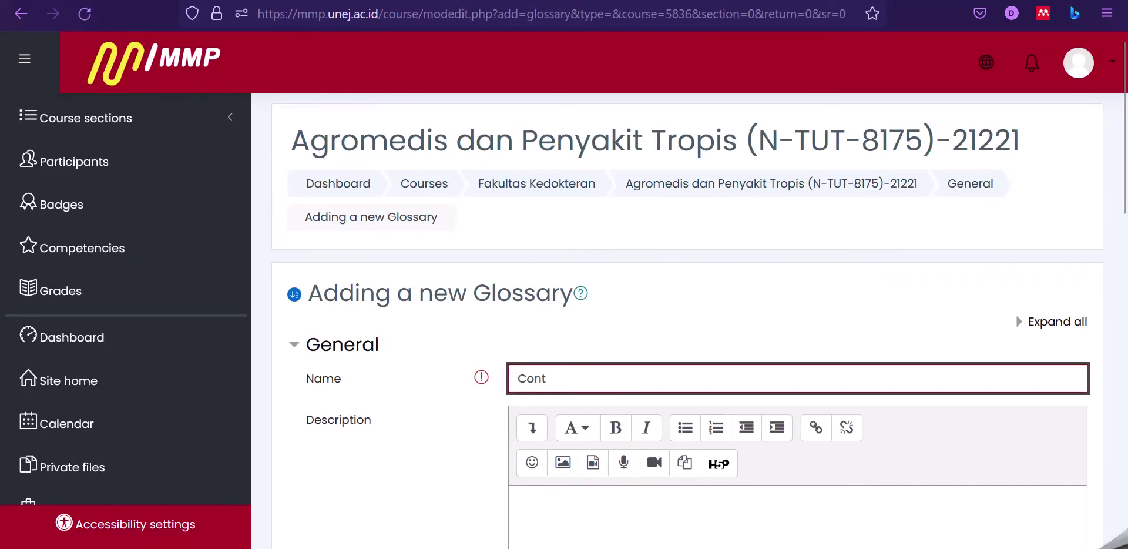
pyautogui.write('oh Gl')
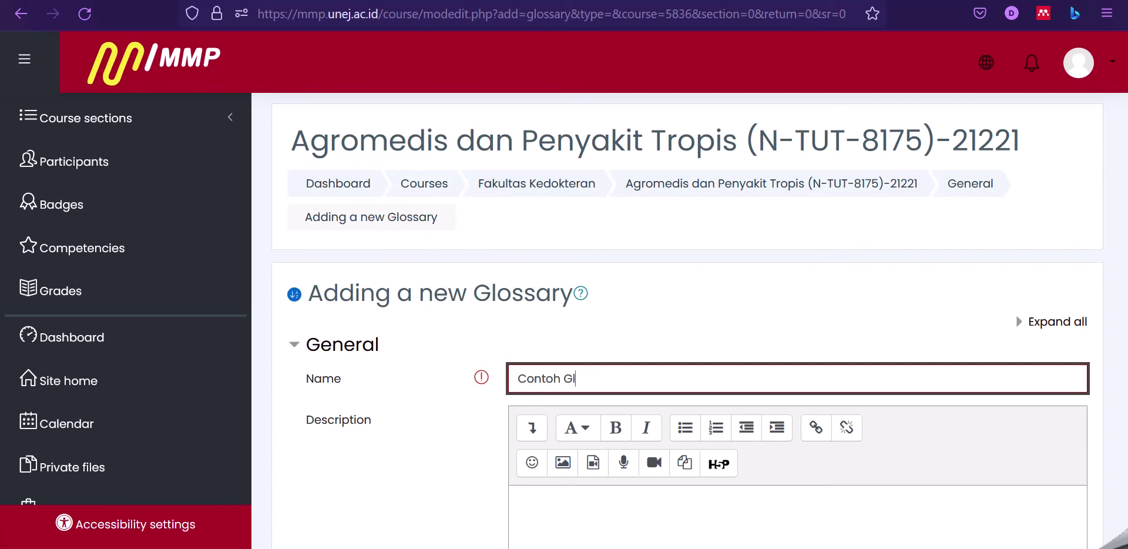
pyautogui.write('ossary')
# - Enter "Glossary adalah daftar istilah" as the glossary's description
pyautogui.scroll(-3, 609, 403)
pyautogui.click(600, 419)
pyautogui.write('Glossa')
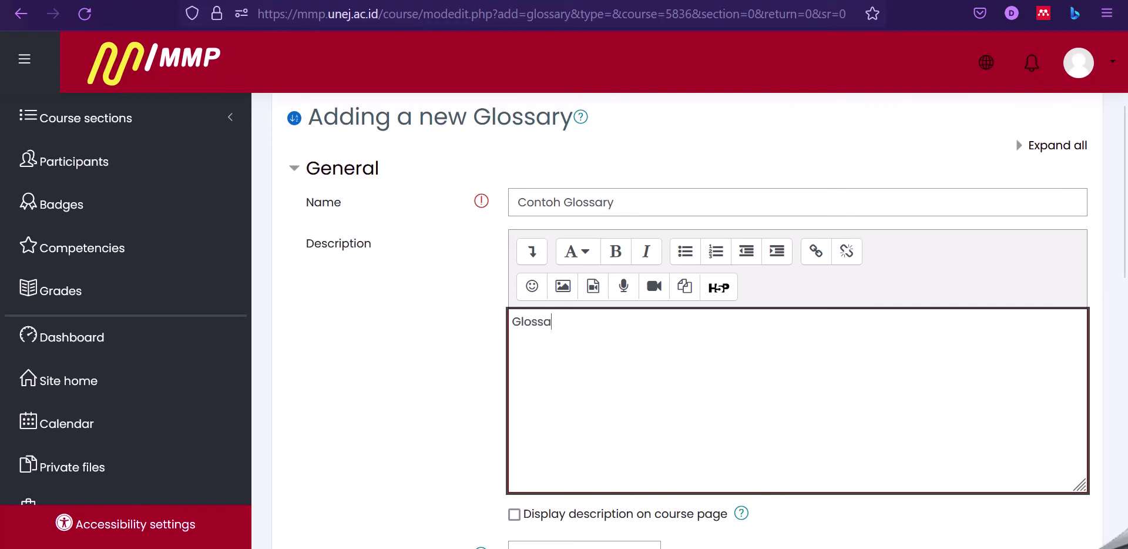
pyautogui.write('ry adalah daftar')
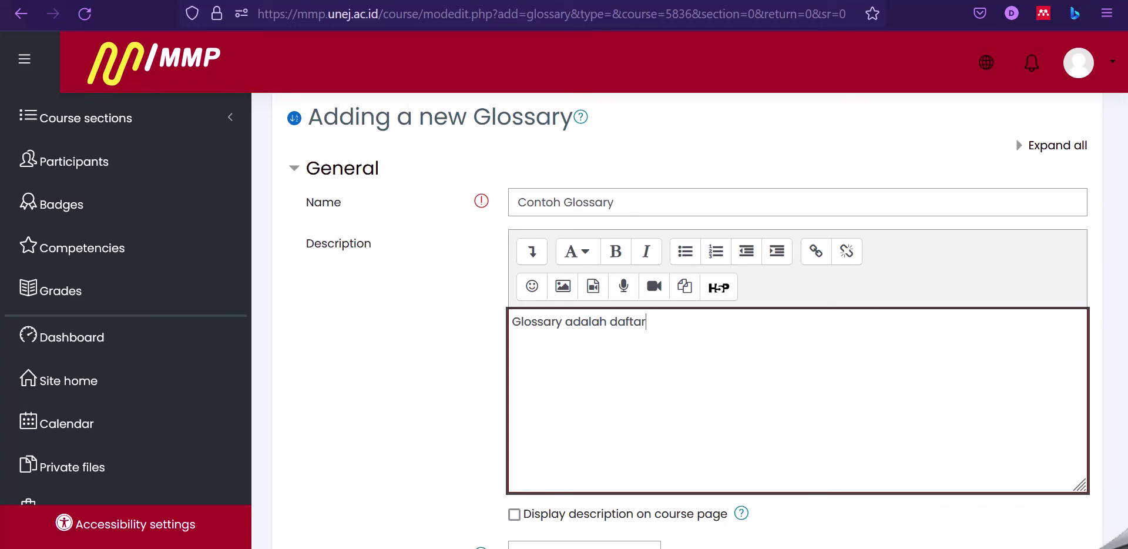
pyautogui.write(' istilah')
# - Enable displaying the description on the course page and choose Secondary glossary as the glossary type
pyautogui.scroll(-5, 840, 369)
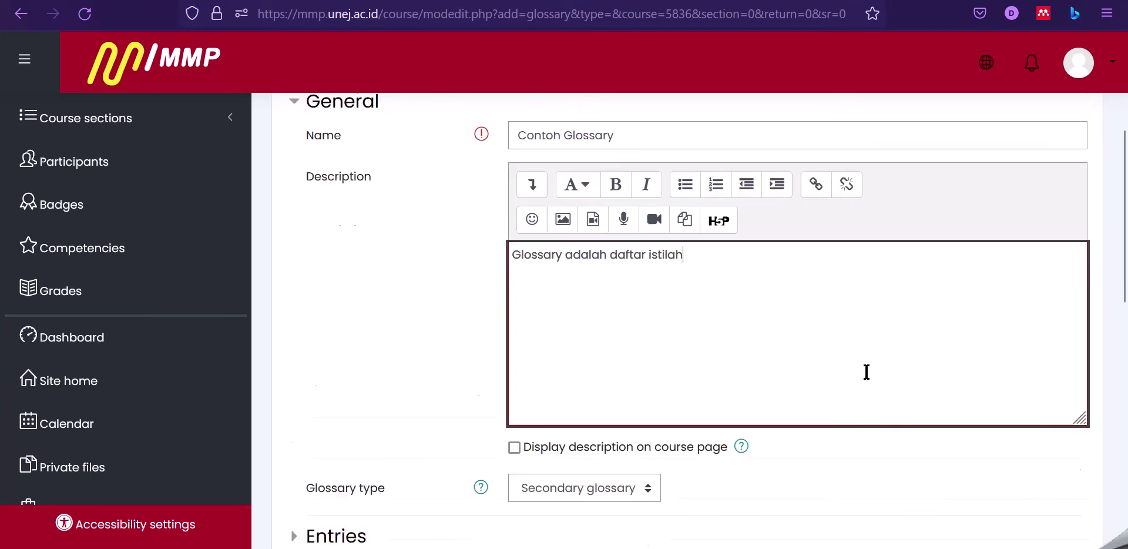
pyautogui.click(514, 249)
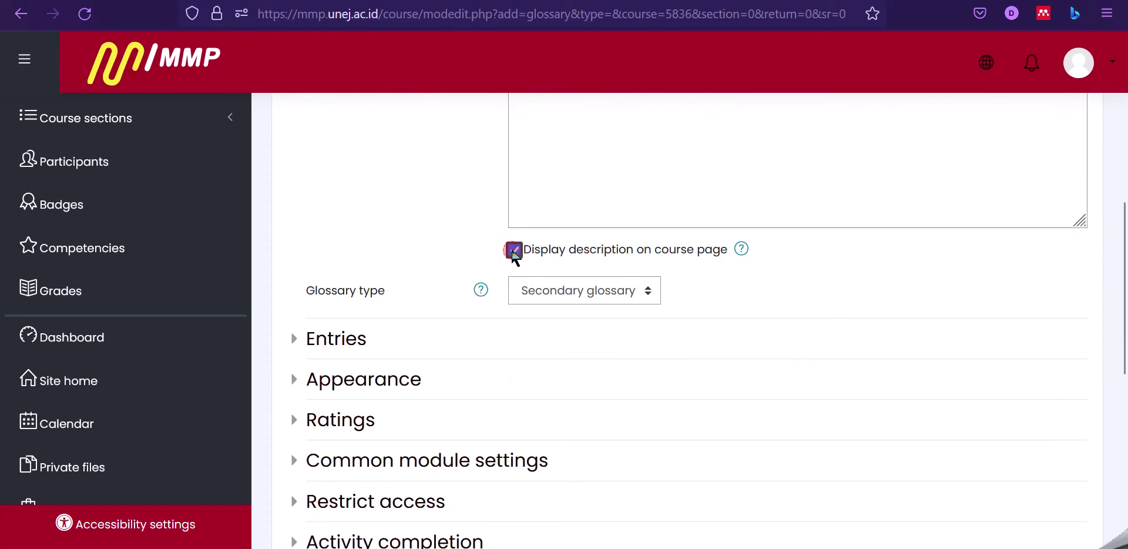
pyautogui.click(645, 301)
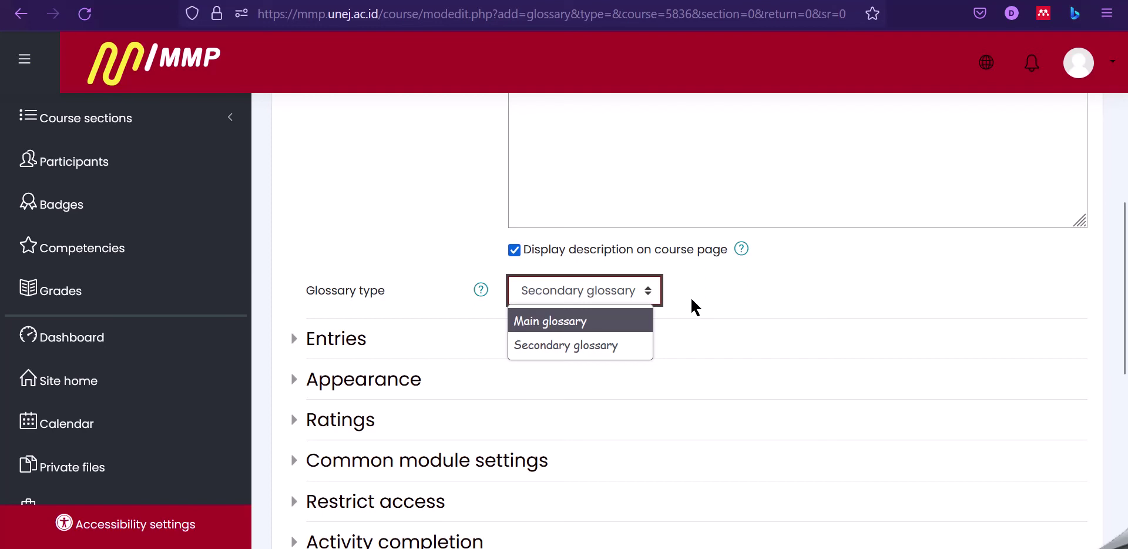
pyautogui.click(601, 346)
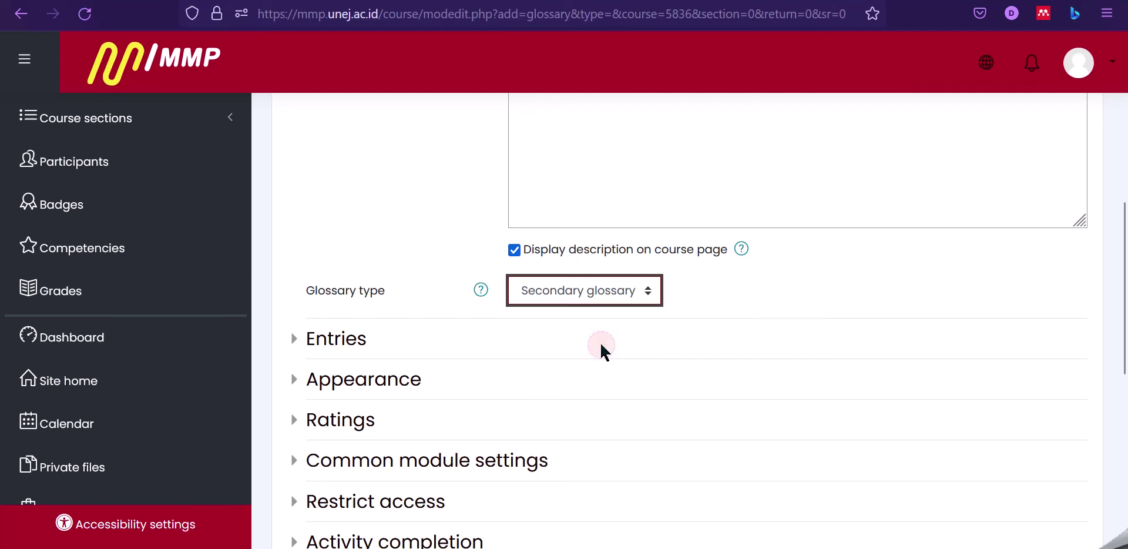
# - In the Entries settings, set Approved by default to No and Allow comments on entries to Yes
pyautogui.click(291, 341)
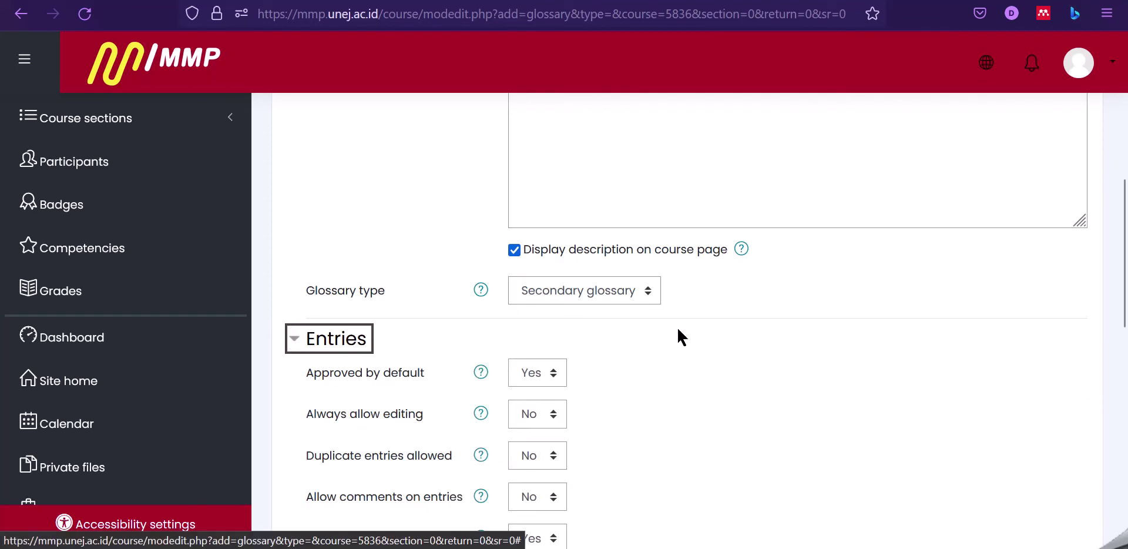
pyautogui.scroll(-3, 670, 332)
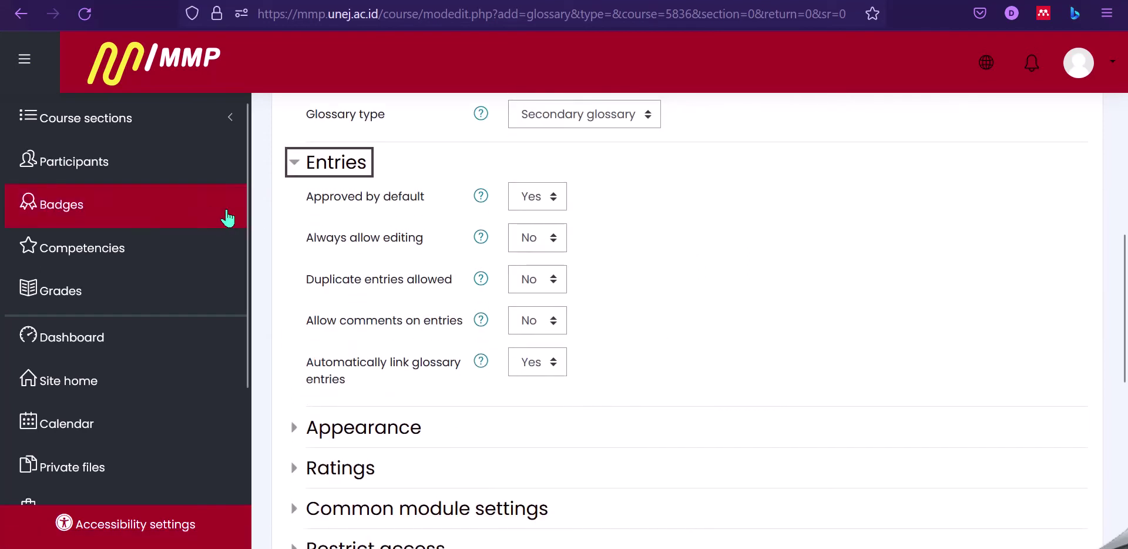
pyautogui.click(556, 197)
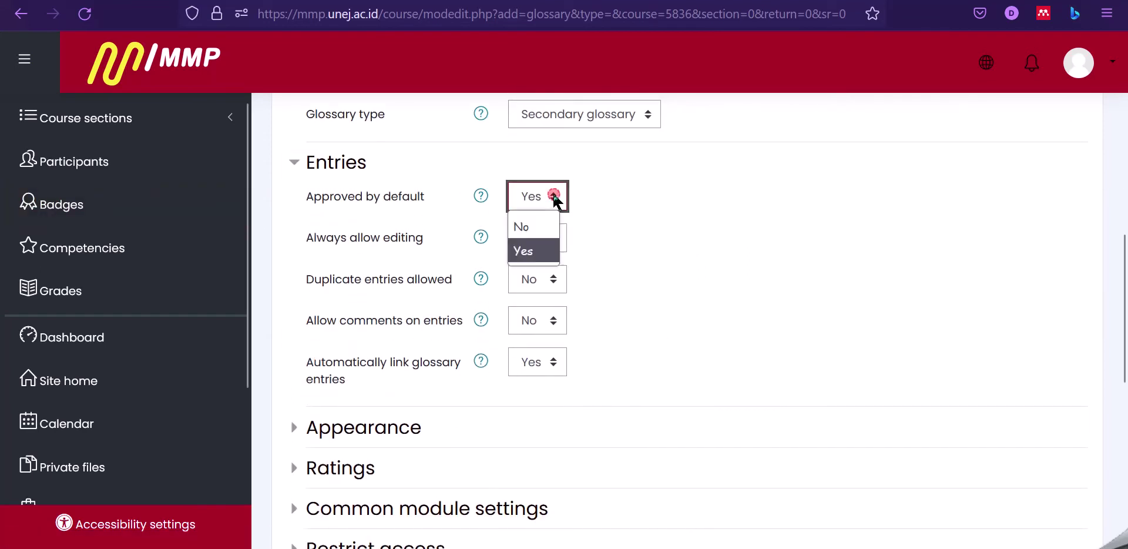
pyautogui.click(550, 223)
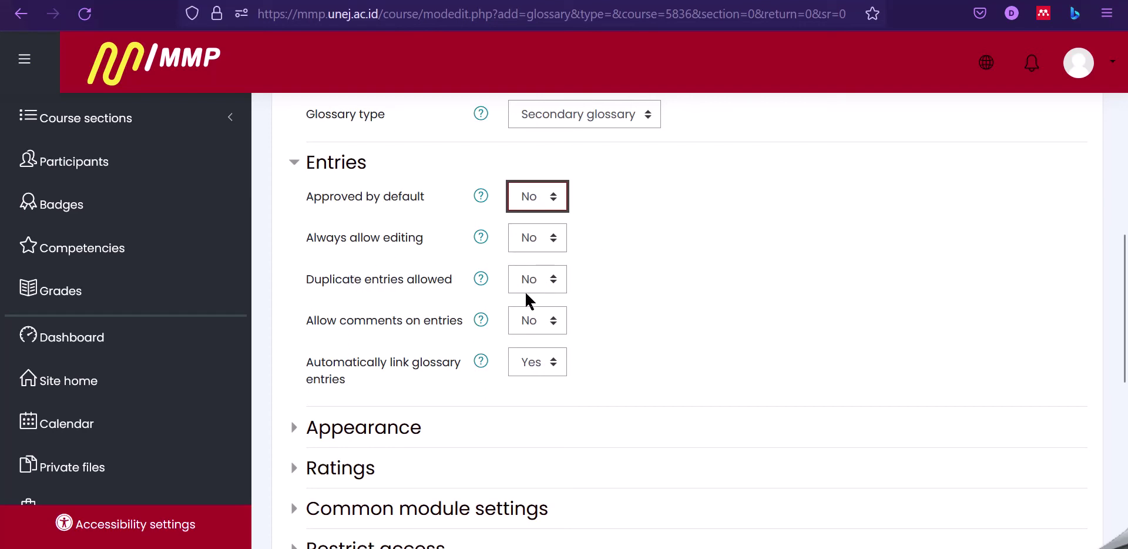
pyautogui.click(551, 320)
pyautogui.scroll(1, 546, 383)
pyautogui.click(545, 376)
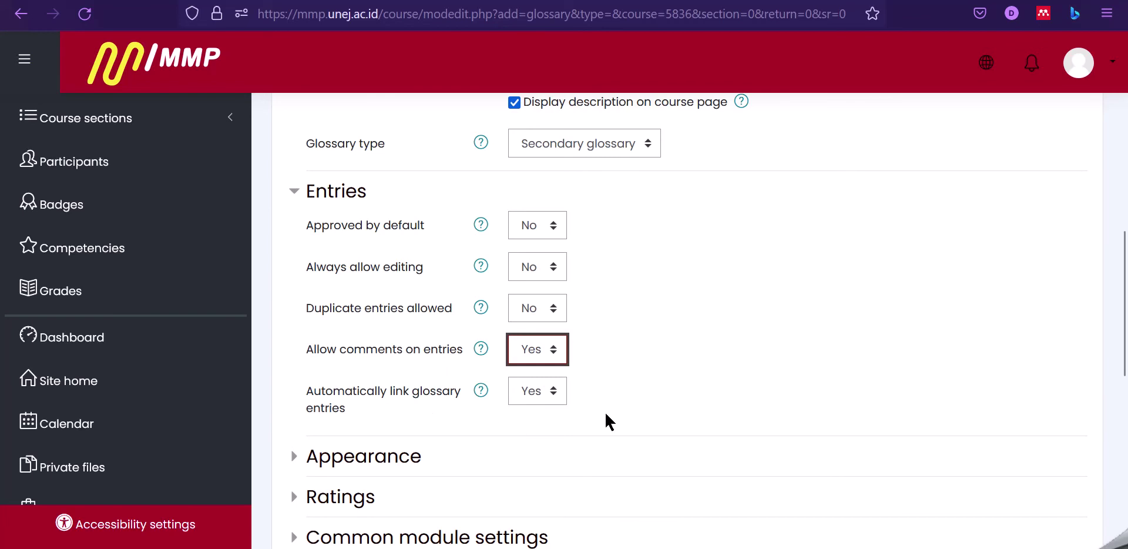
pyautogui.scroll(-3, 607, 408)
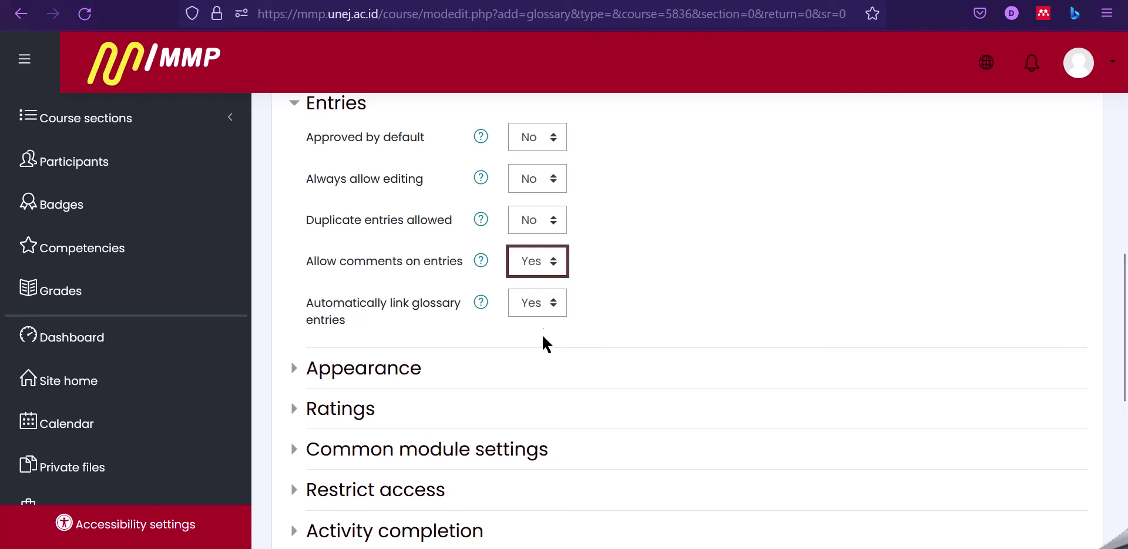
pyautogui.click(597, 304)
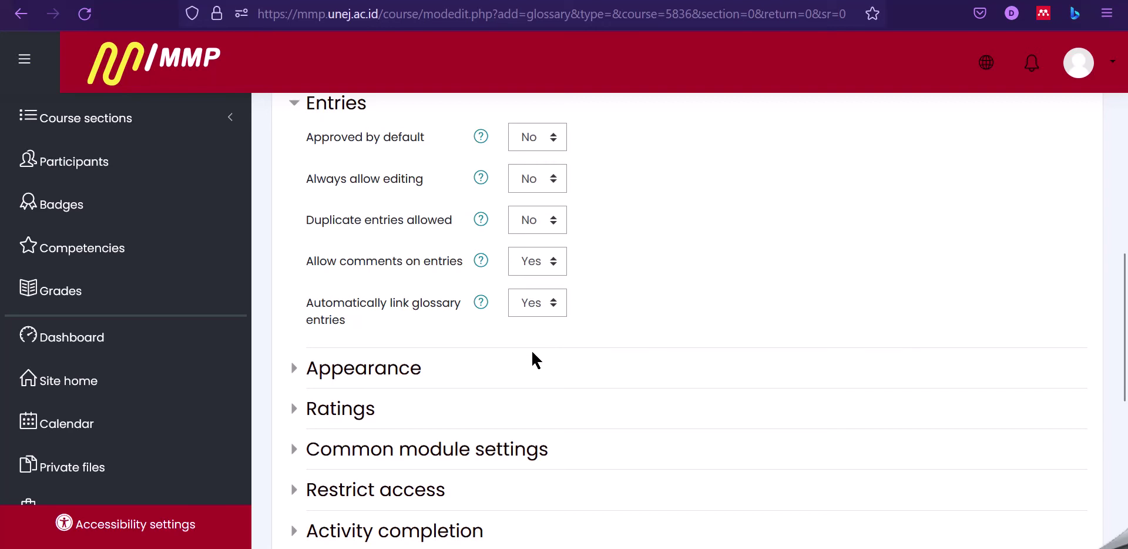
# - Examine the glossary's Appearance settings, including the display formats, approval display format, entries shown per page and 'ALL' link options
pyautogui.scroll(-3, 420, 409)
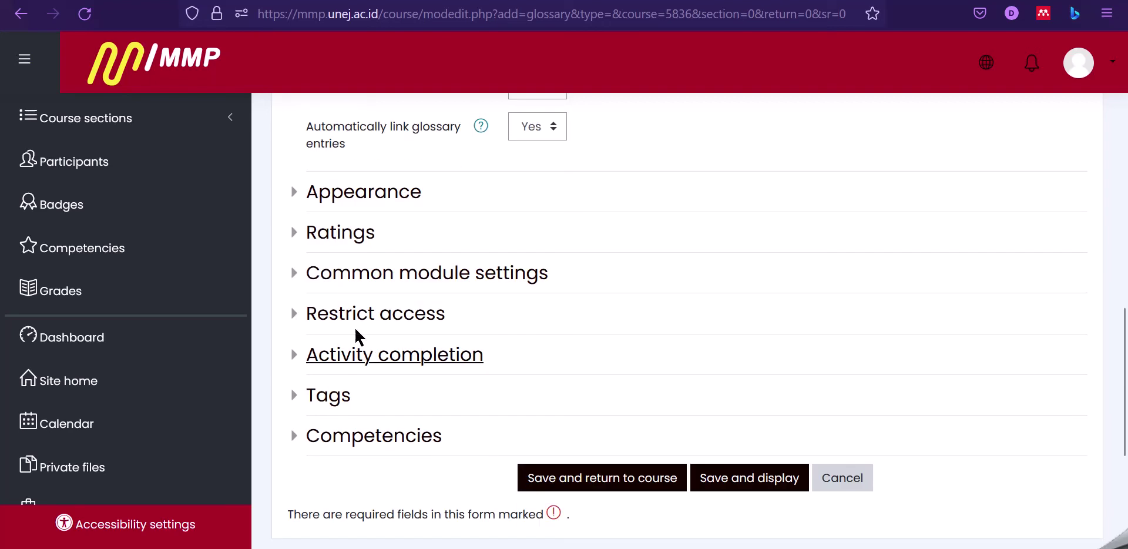
pyautogui.click(296, 195)
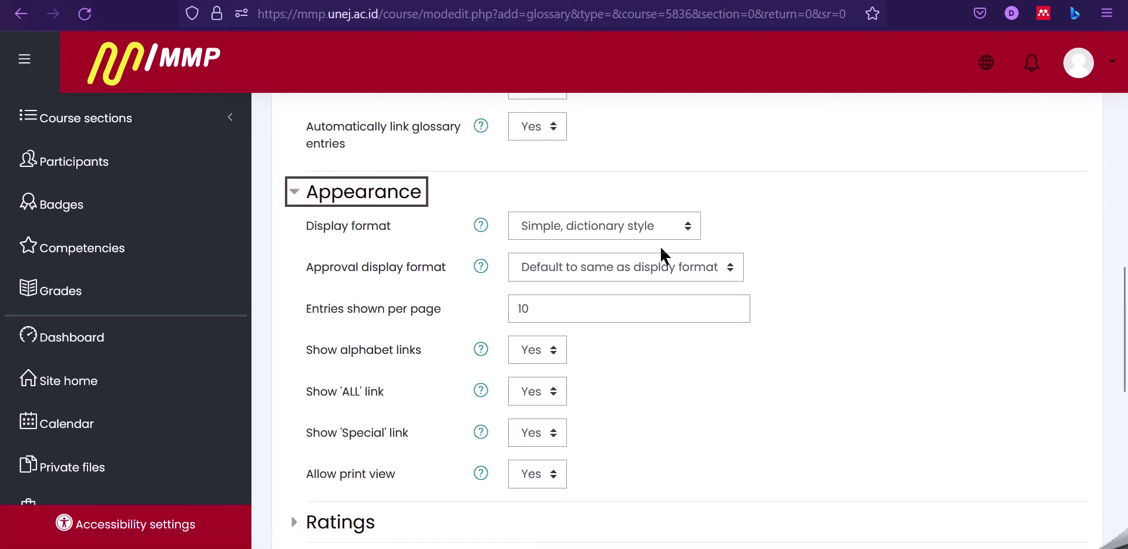
pyautogui.click(680, 231)
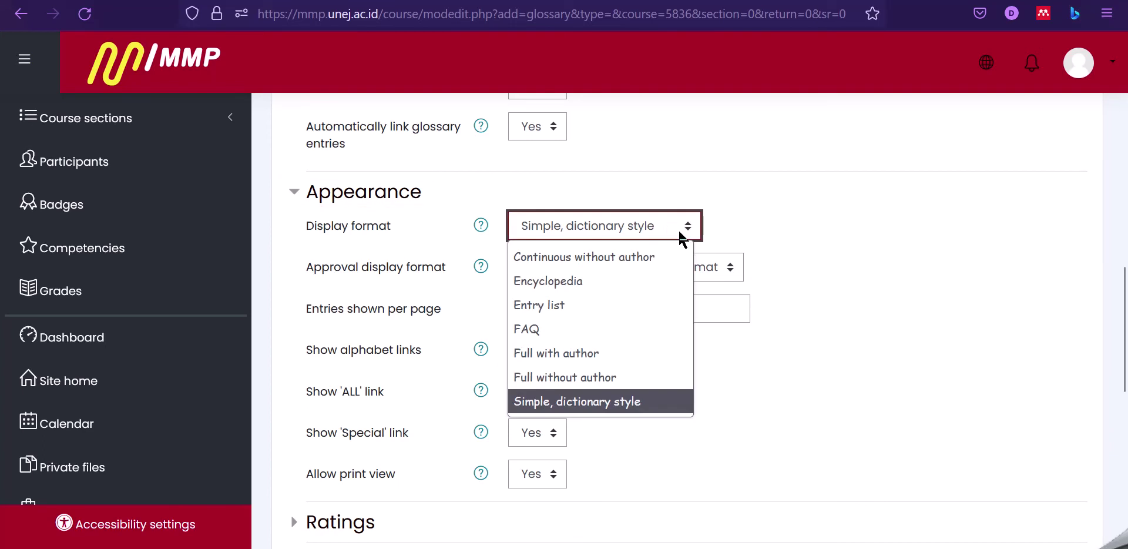
pyautogui.click(735, 226)
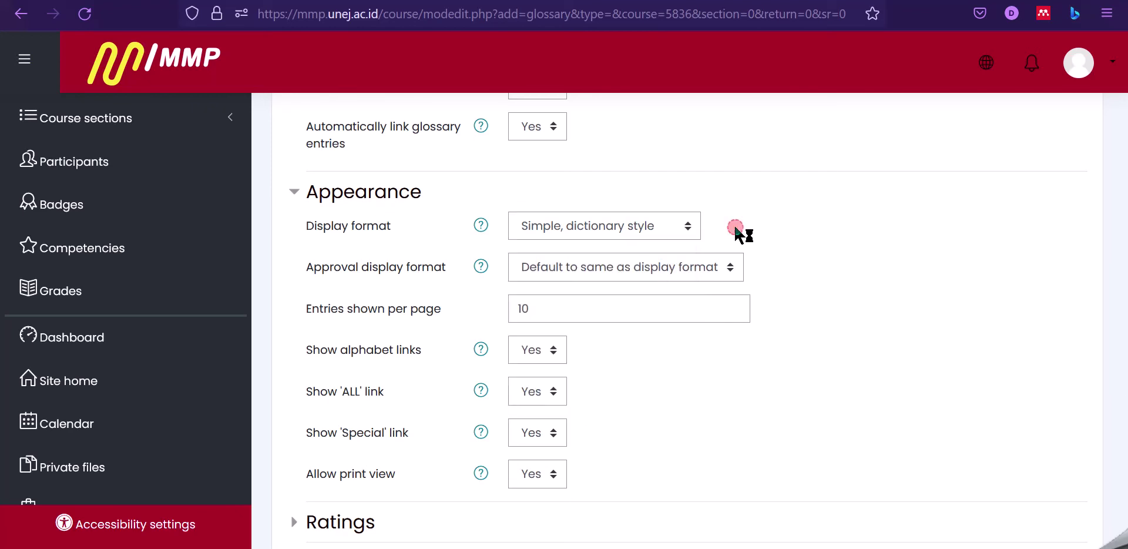
pyautogui.click(620, 271)
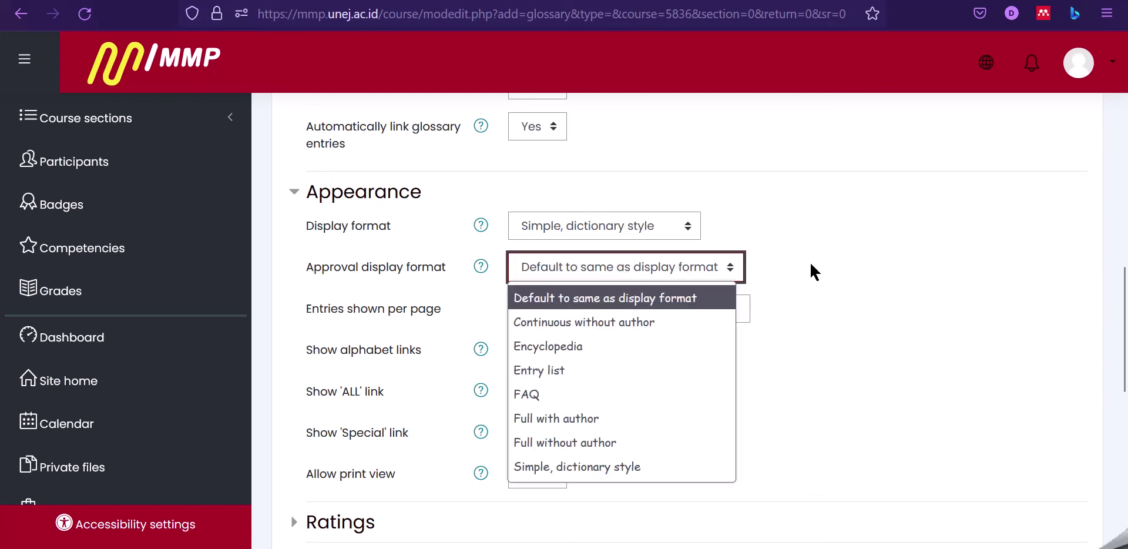
pyautogui.click(956, 308)
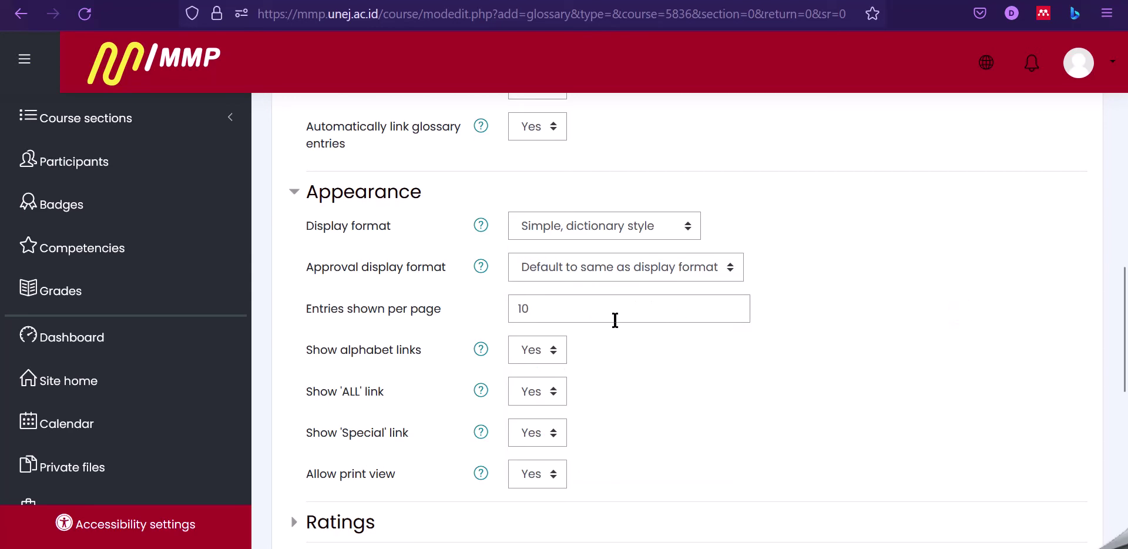
pyautogui.click(564, 311)
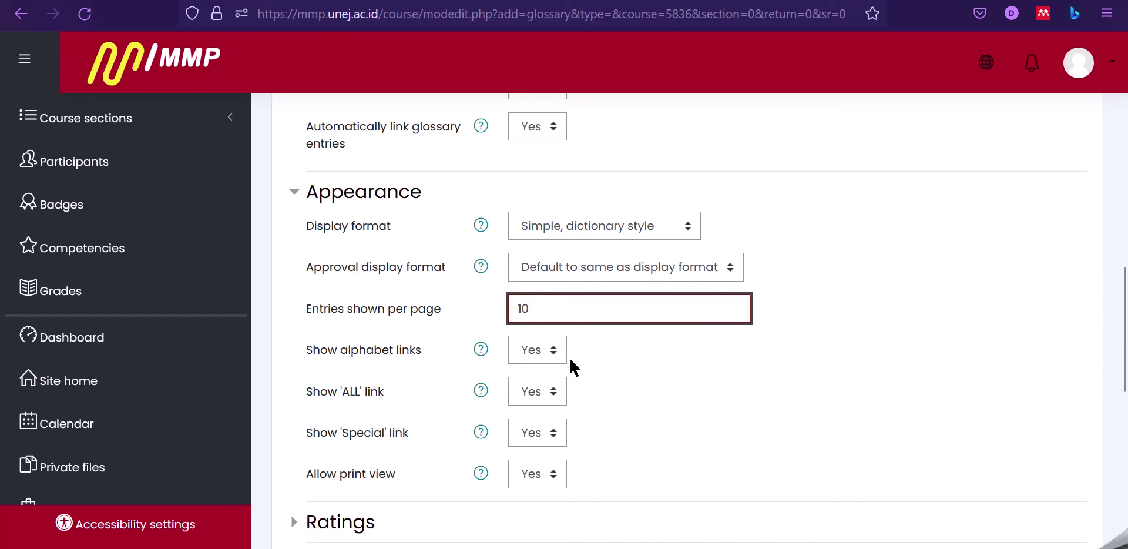
pyautogui.click(551, 390)
pyautogui.click(600, 400)
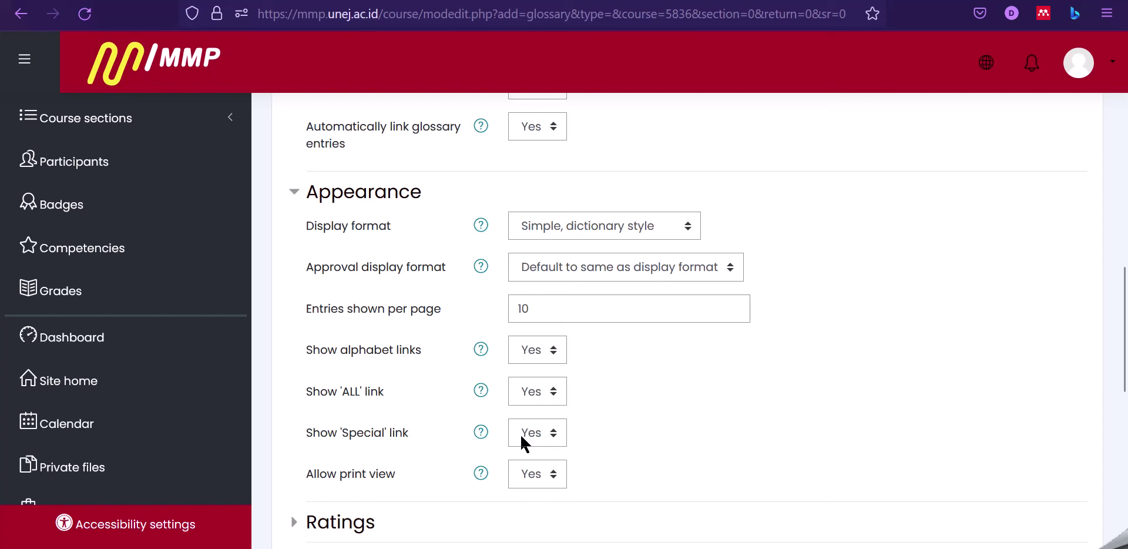
# - Save the glossary and display its page, dismissing the browser's privacy notice
pyautogui.scroll(-3, 519, 433)
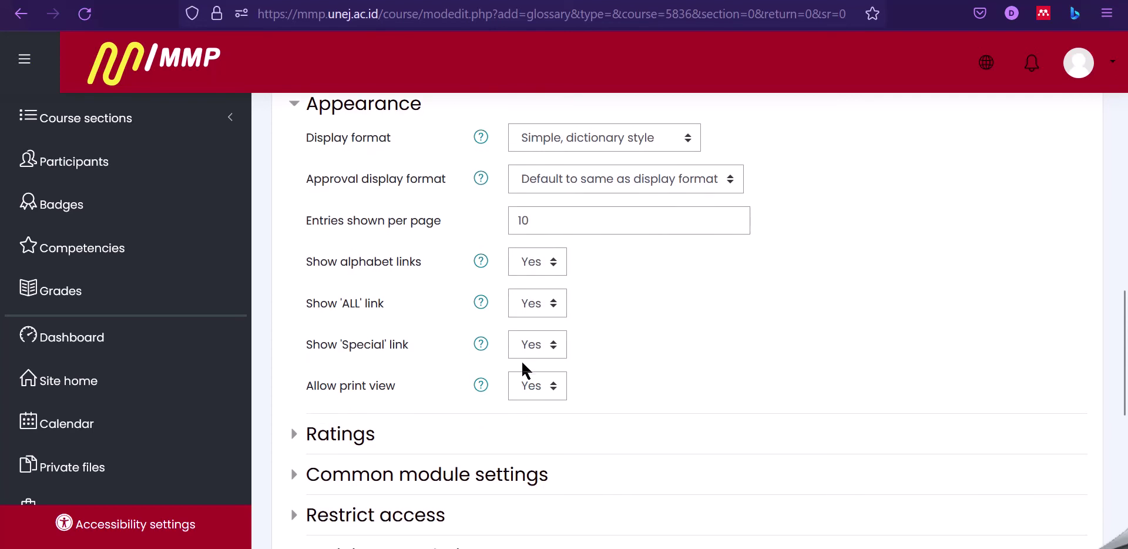
pyautogui.scroll(-3, 411, 417)
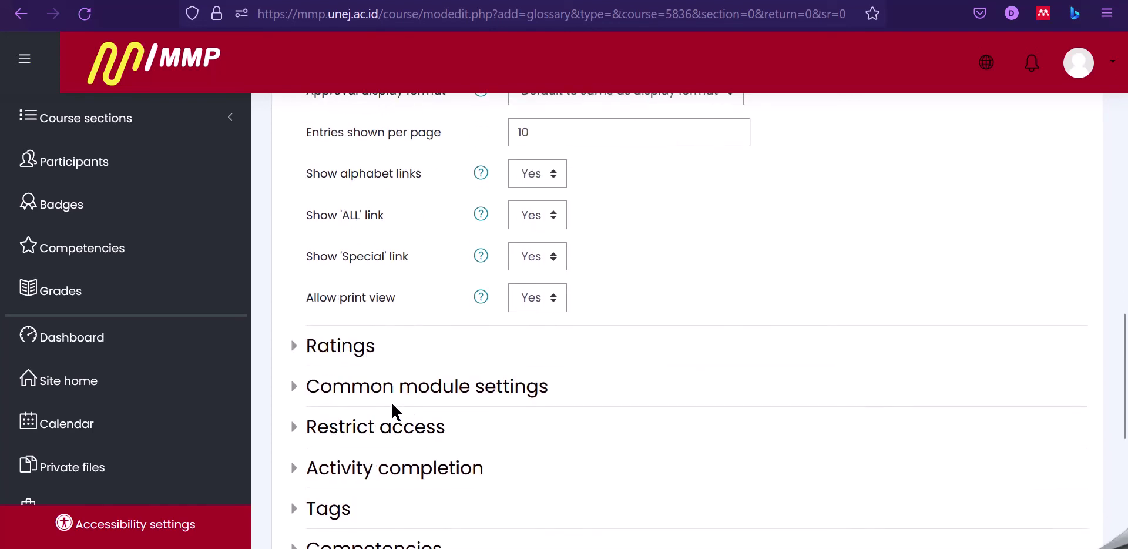
pyautogui.scroll(-3, 364, 376)
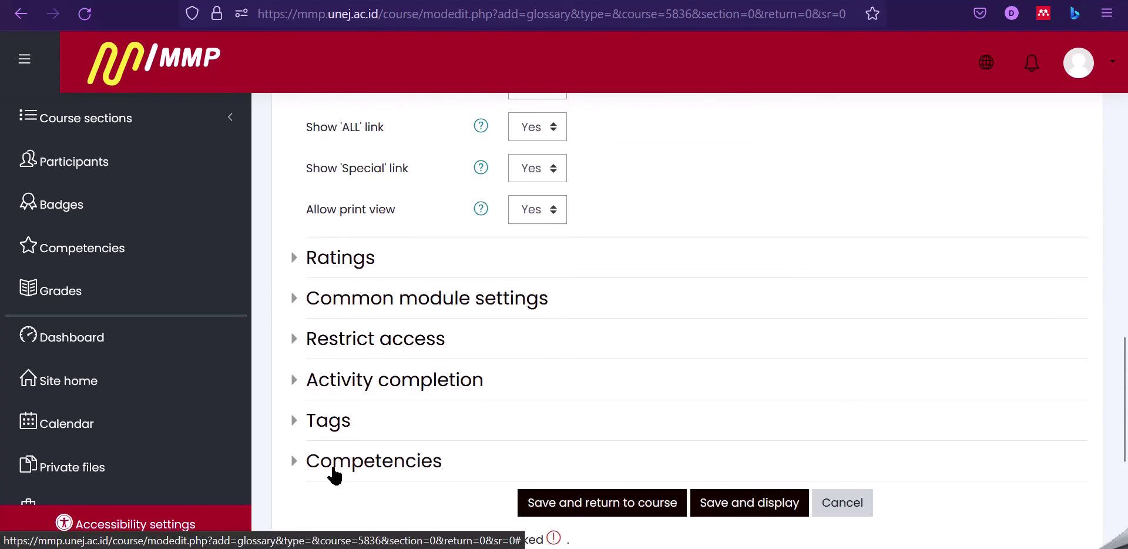
pyautogui.click(756, 508)
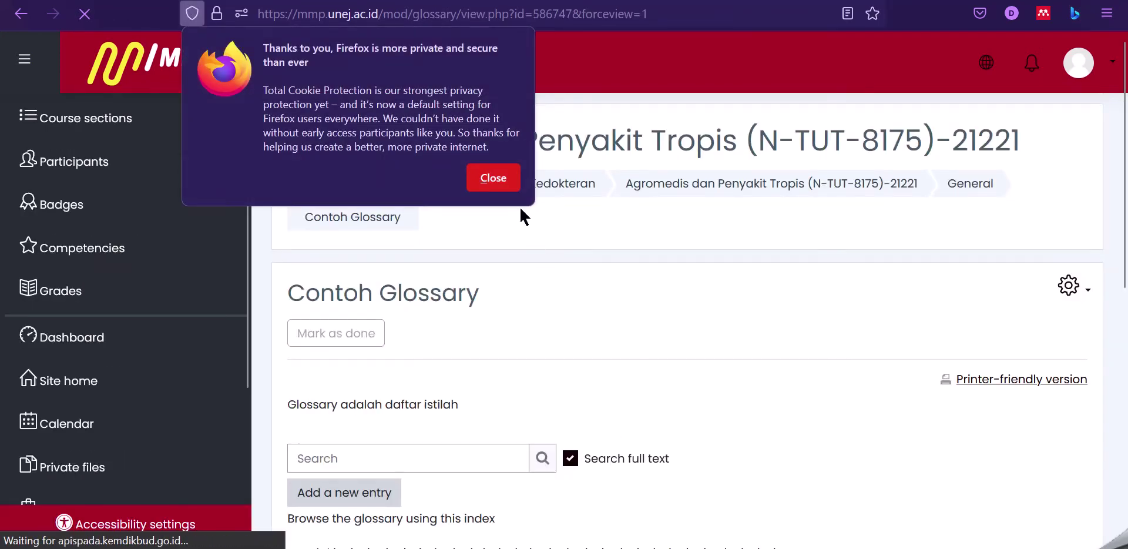
pyautogui.click(487, 180)
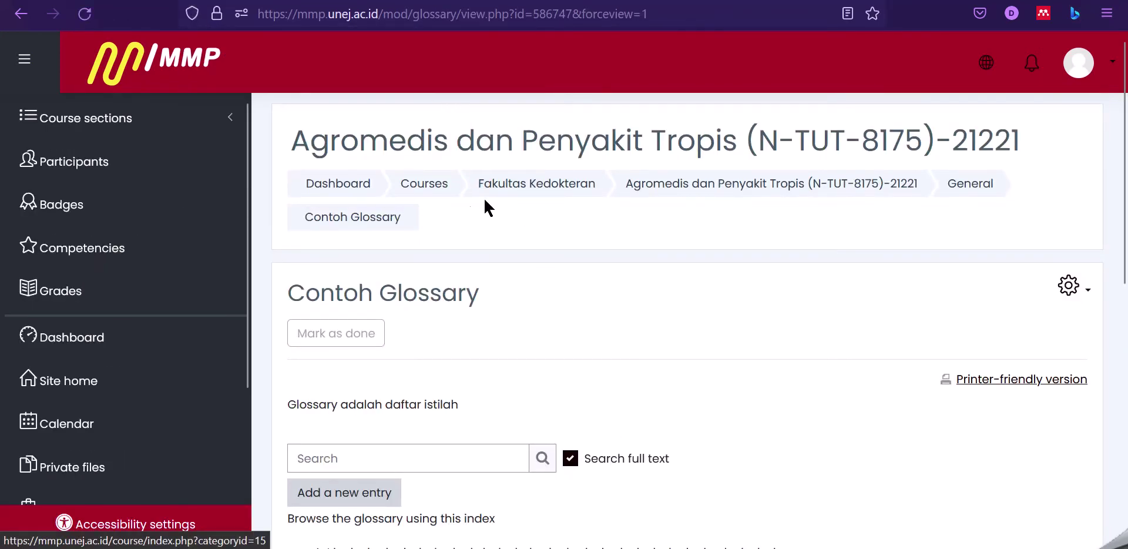
pyautogui.scroll(-3, 542, 271)
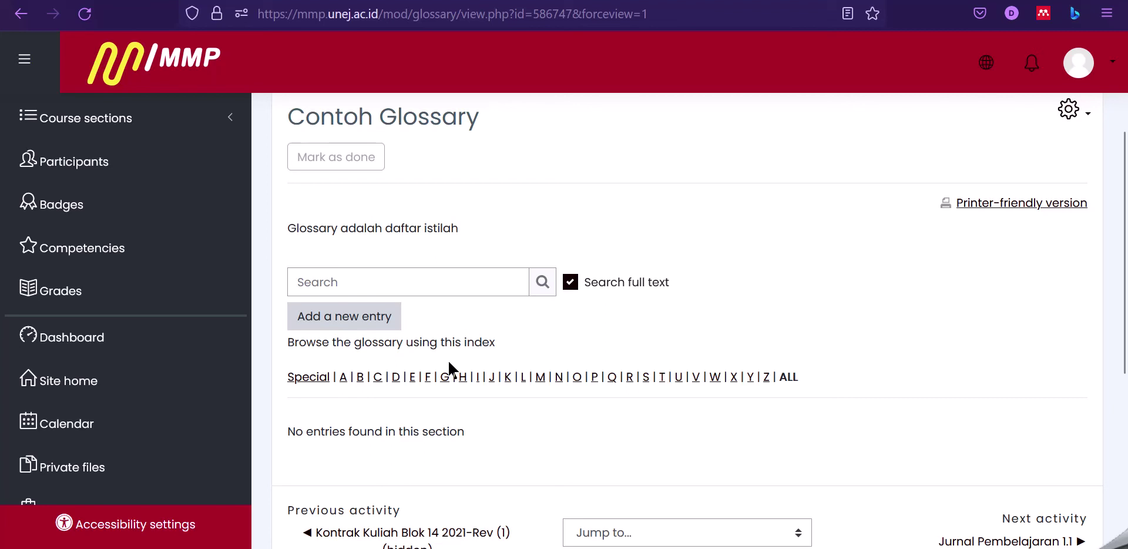
# - Start a new entry in the glossary and enter "Ascariasis" as its concept
pyautogui.click(331, 312)
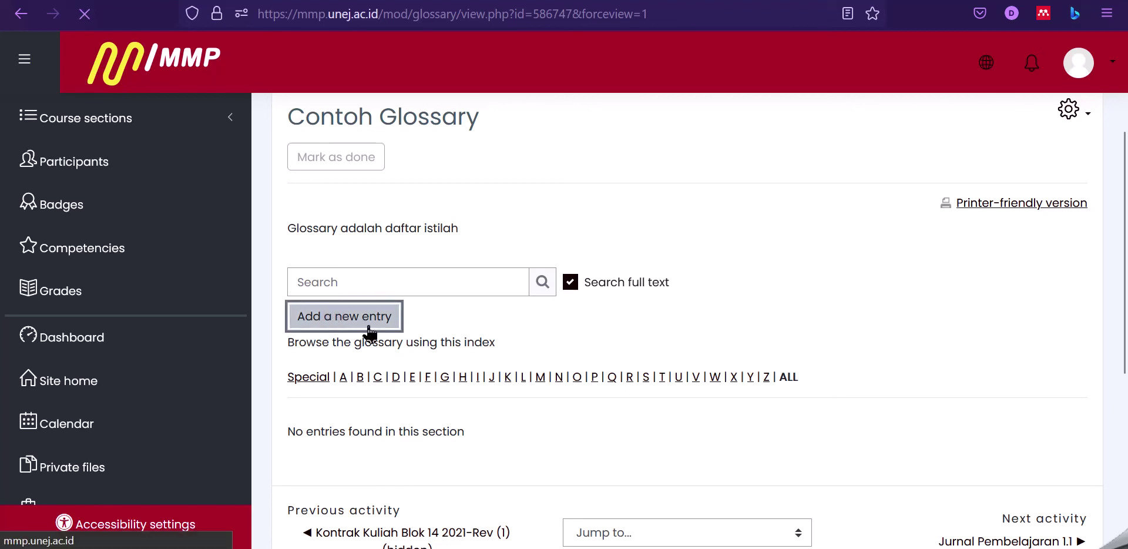
pyautogui.scroll(-1, 510, 361)
pyautogui.click(534, 345)
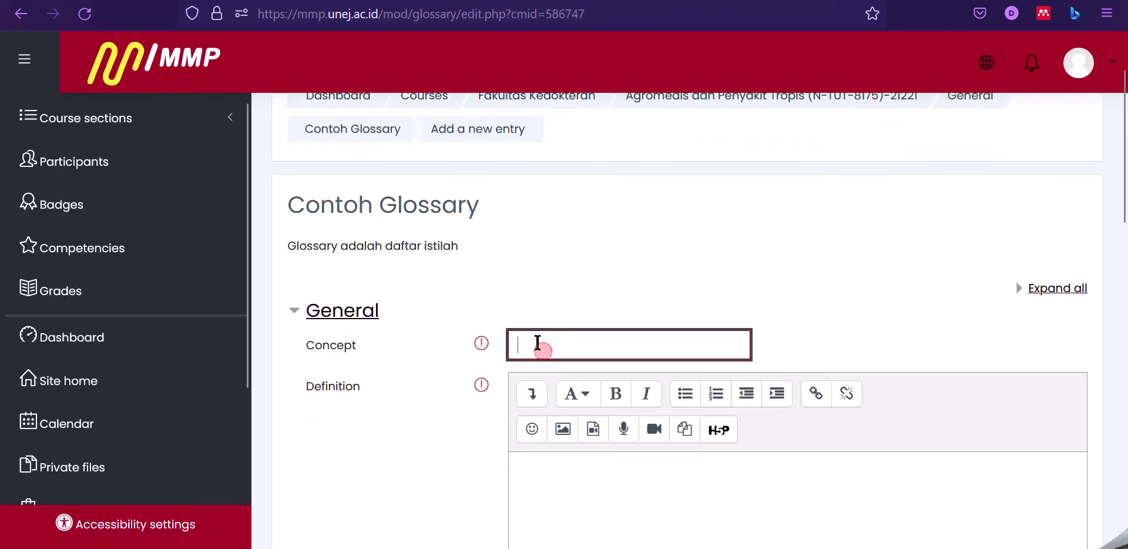
pyautogui.write('A')
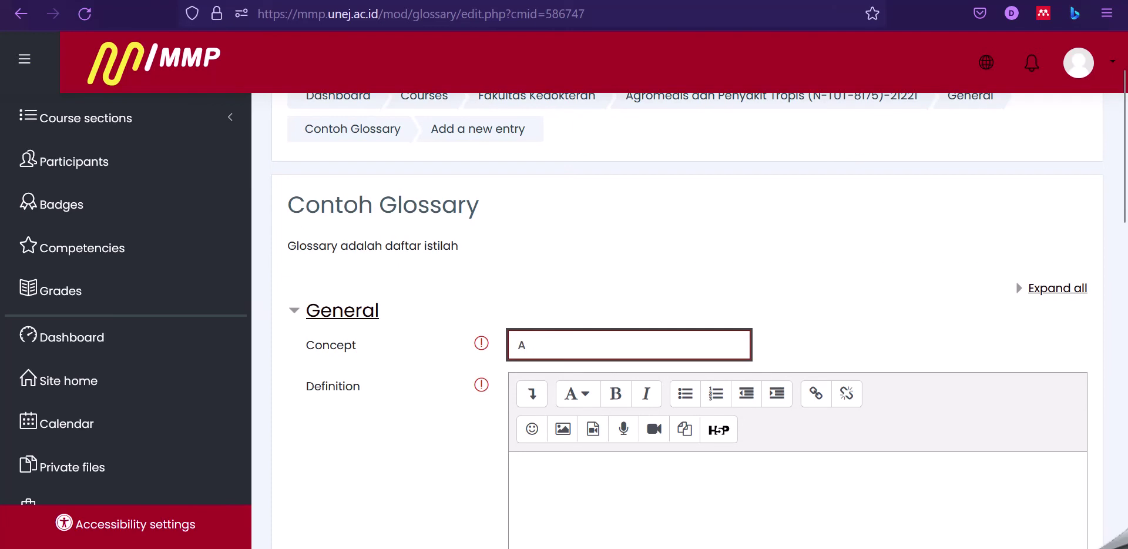
pyautogui.write('scari')
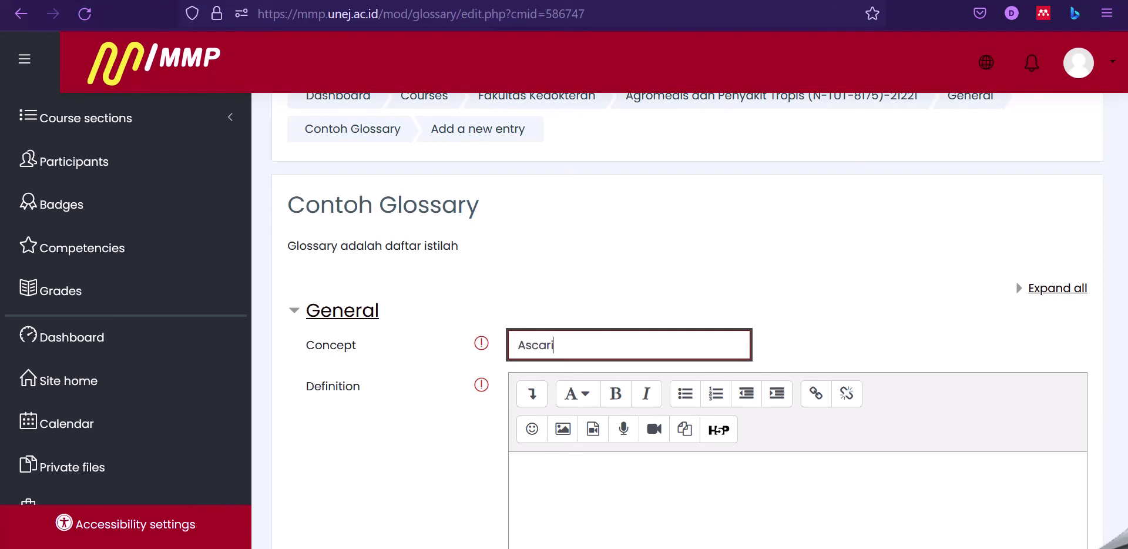
pyautogui.write('asis')
# - Enter the definition "Ascariasis adalah infeksi yang disebabkan oleh parasit Ascaris lumbricoides"
pyautogui.click(637, 506)
pyautogui.write('Ascarias')
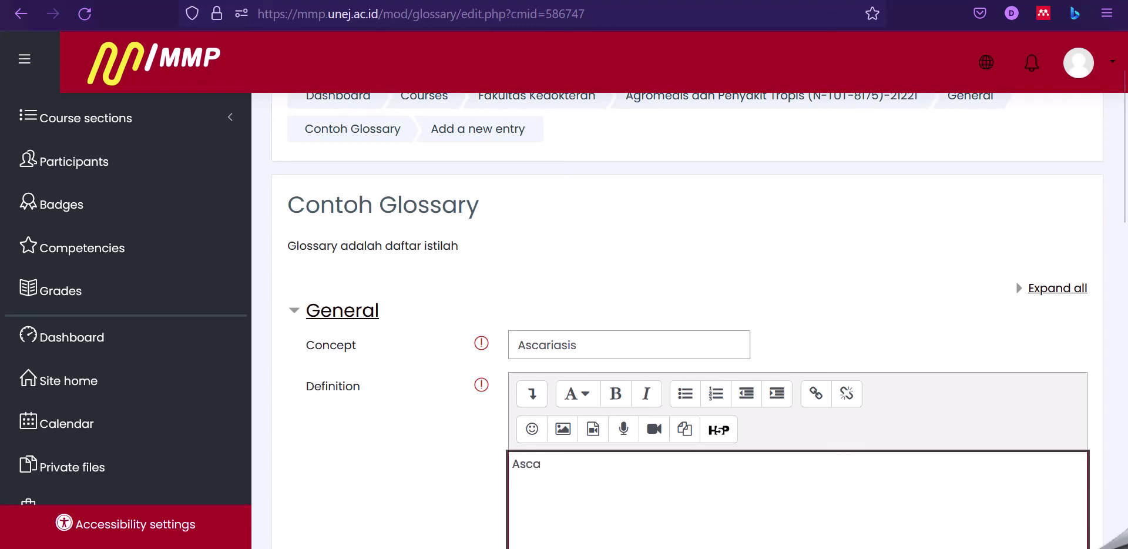
pyautogui.write('is ')
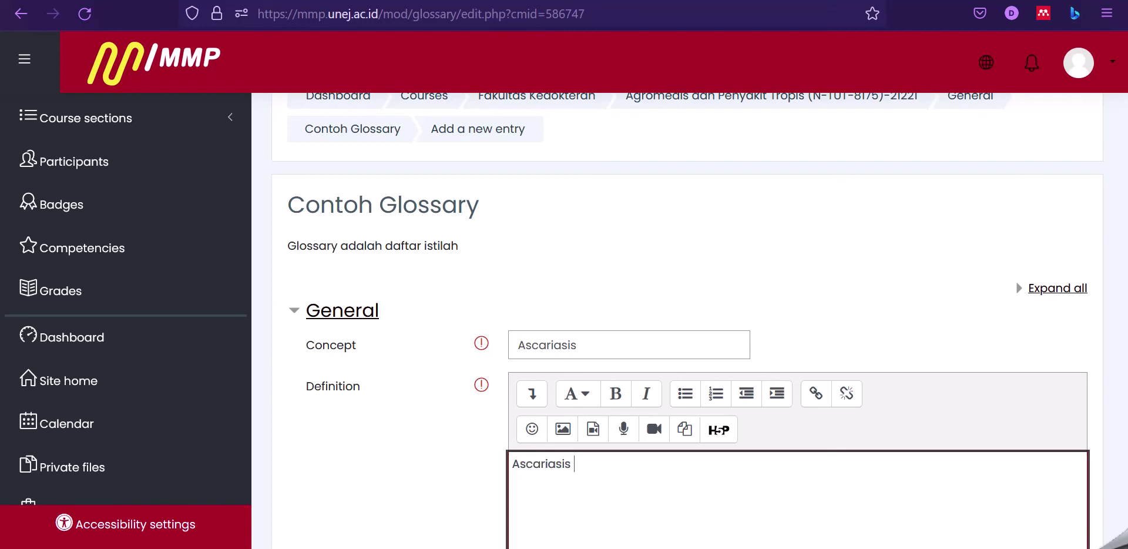
pyautogui.write('adalah infeksi yang disebabkan oleh parasit Ascaris')
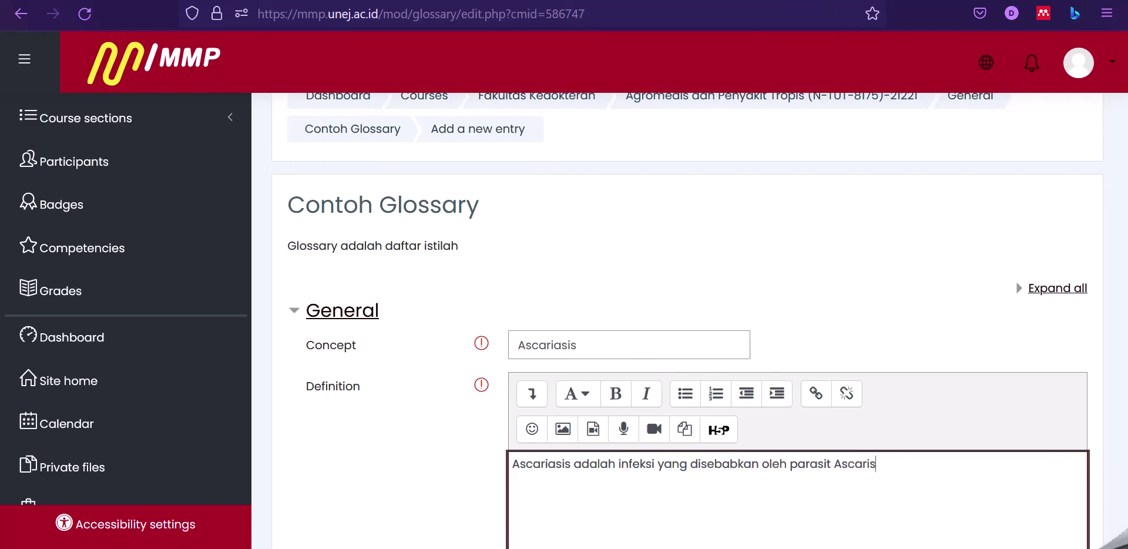
pyautogui.write(' lumbricoides')
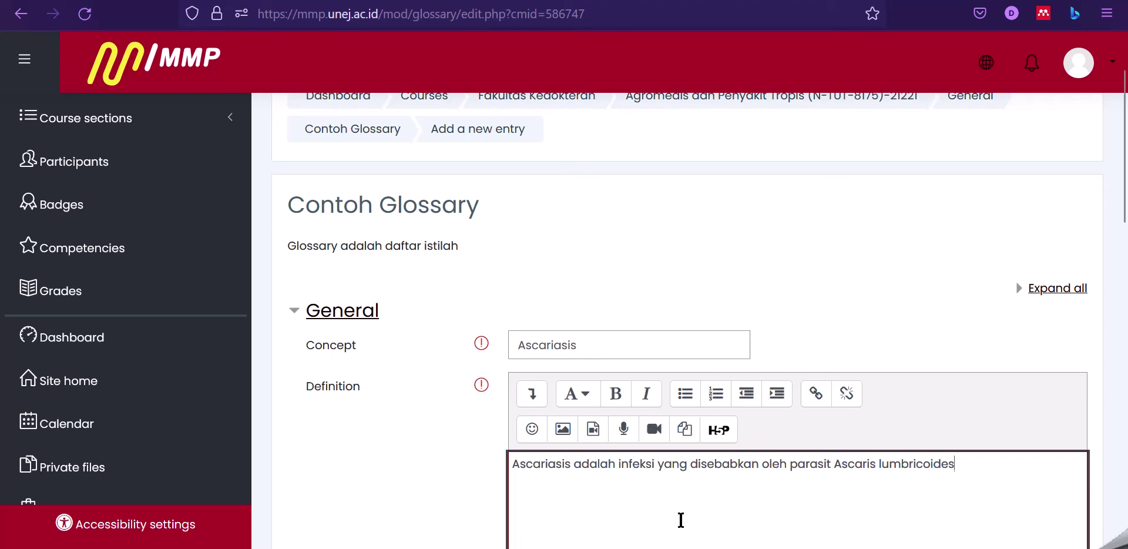
# - Italicize the species name "Ascaris lumbricoides" in the definition text
pyautogui.moveTo(999, 468); pyautogui.dragTo(832, 470)
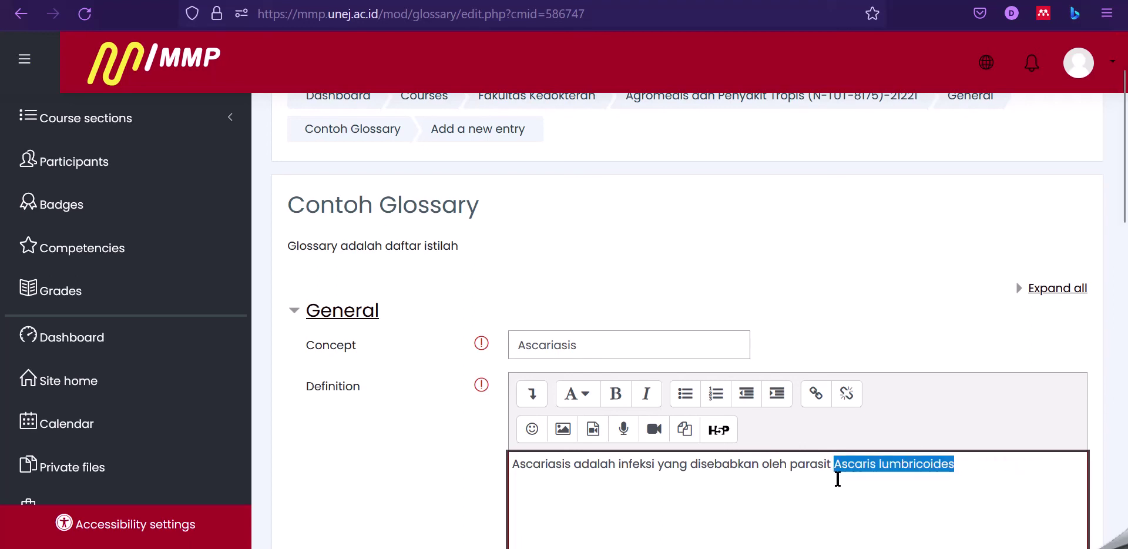
pyautogui.click(651, 398)
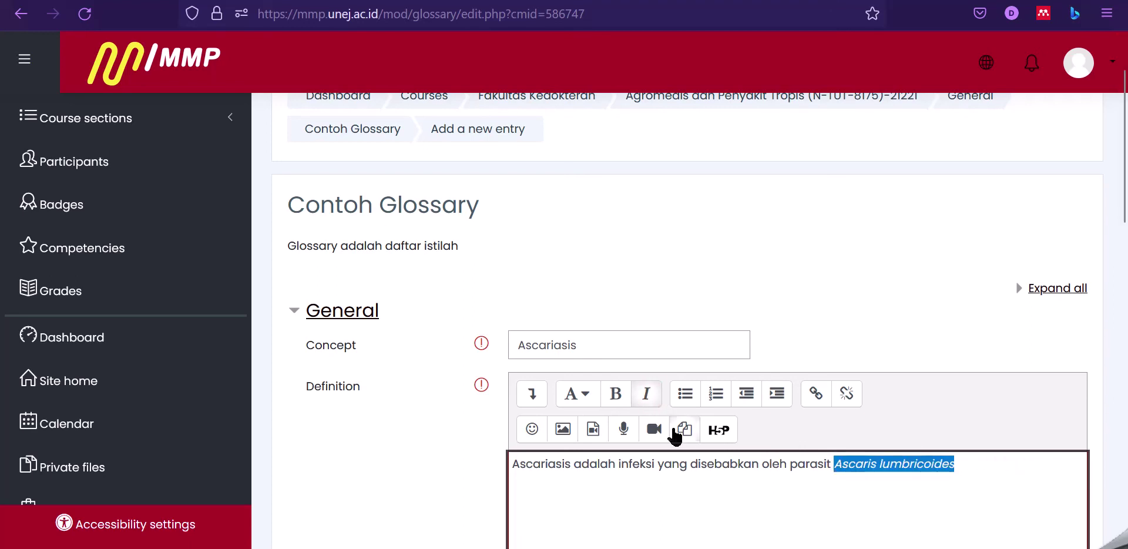
pyautogui.click(612, 485)
# - Expand the definition editor's toolbar and examine its additional formatting, link and media tools
pyautogui.moveTo(993, 464); pyautogui.dragTo(453, 466)
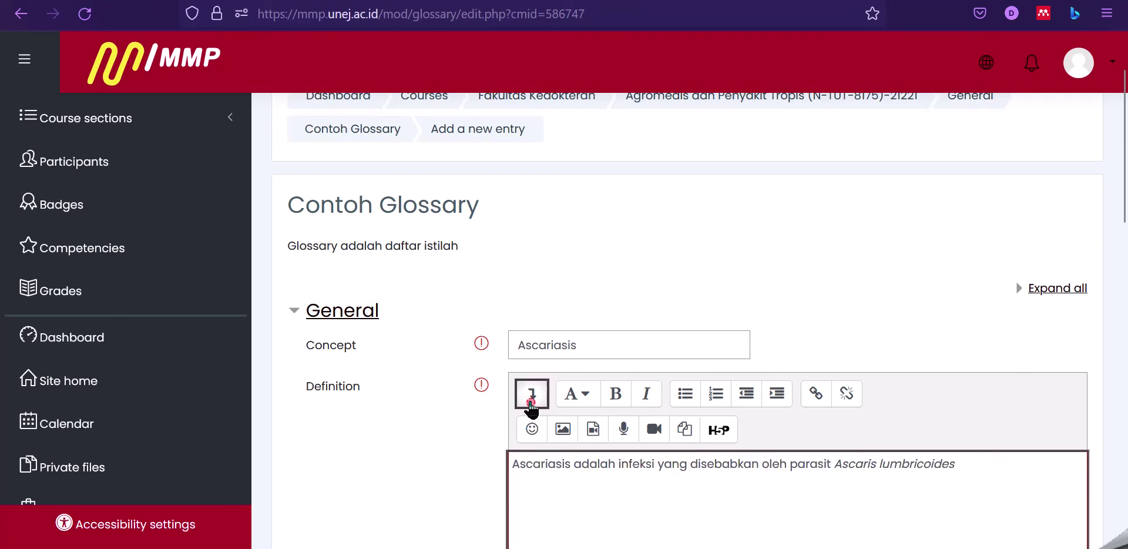
pyautogui.click(532, 393)
pyautogui.scroll(-3, 590, 455)
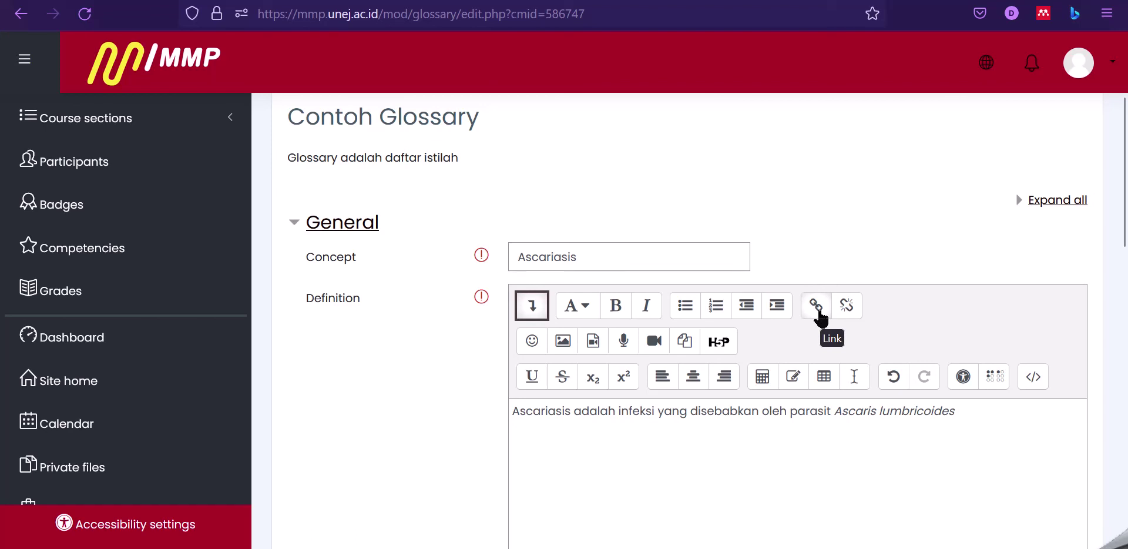
pyautogui.click(656, 347)
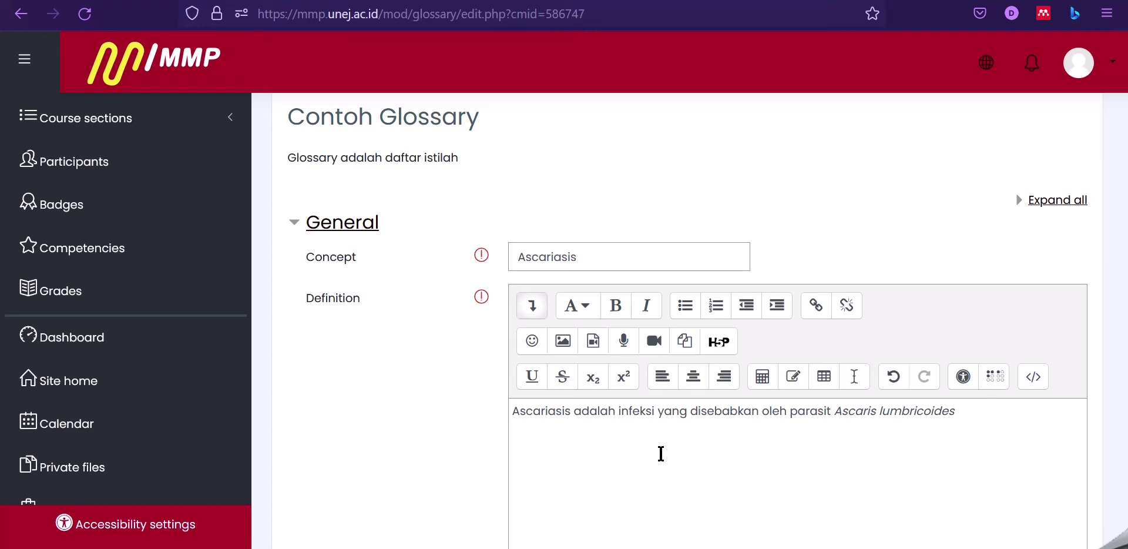
pyautogui.click(720, 480)
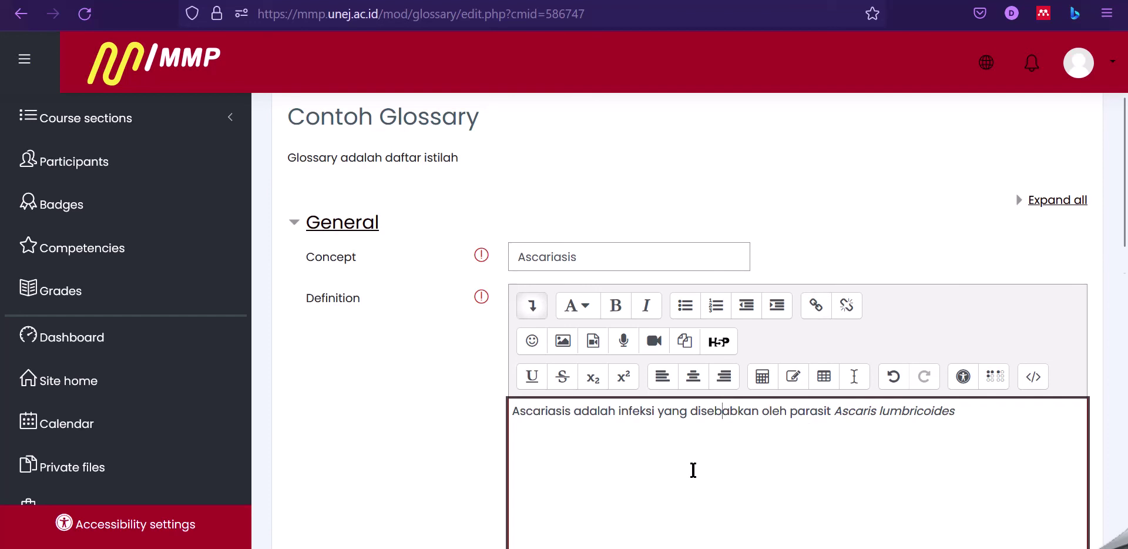
# - Add "Askariasis" as the keyword for the glossary entry
pyautogui.scroll(-3, 694, 470)
pyautogui.scroll(-3, 703, 330)
pyautogui.scroll(-1, 702, 334)
pyautogui.click(559, 258)
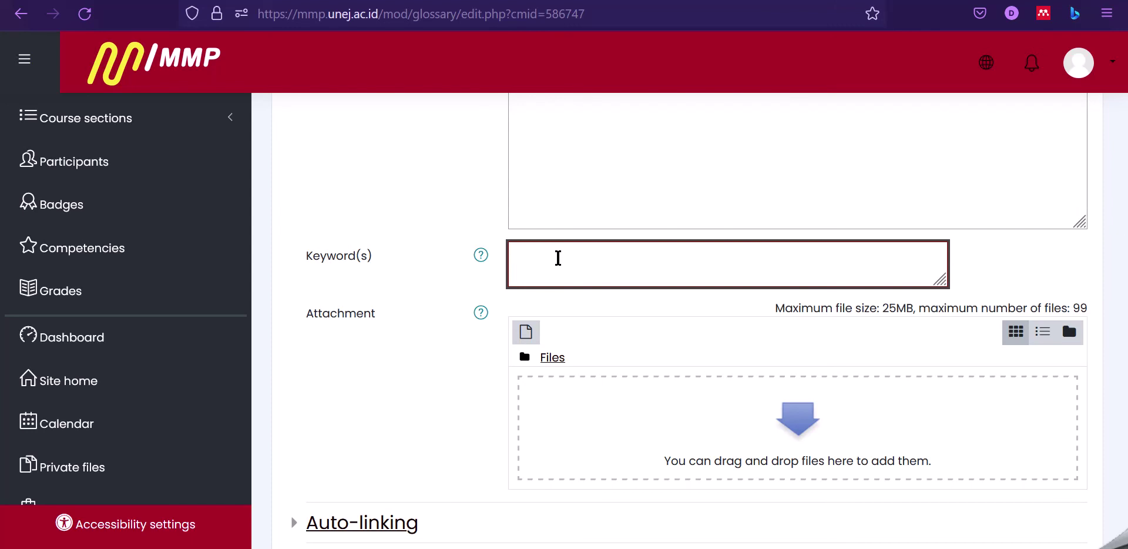
pyautogui.write('Askariasis')
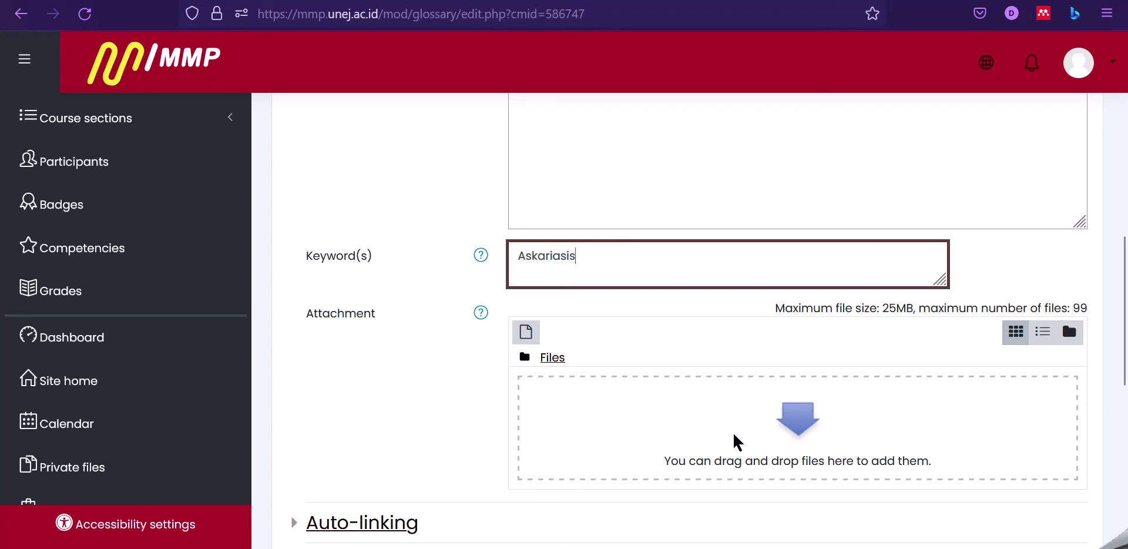
# - In the Auto-linking settings, enable automatic linking for this entry
pyautogui.scroll(-3, 733, 441)
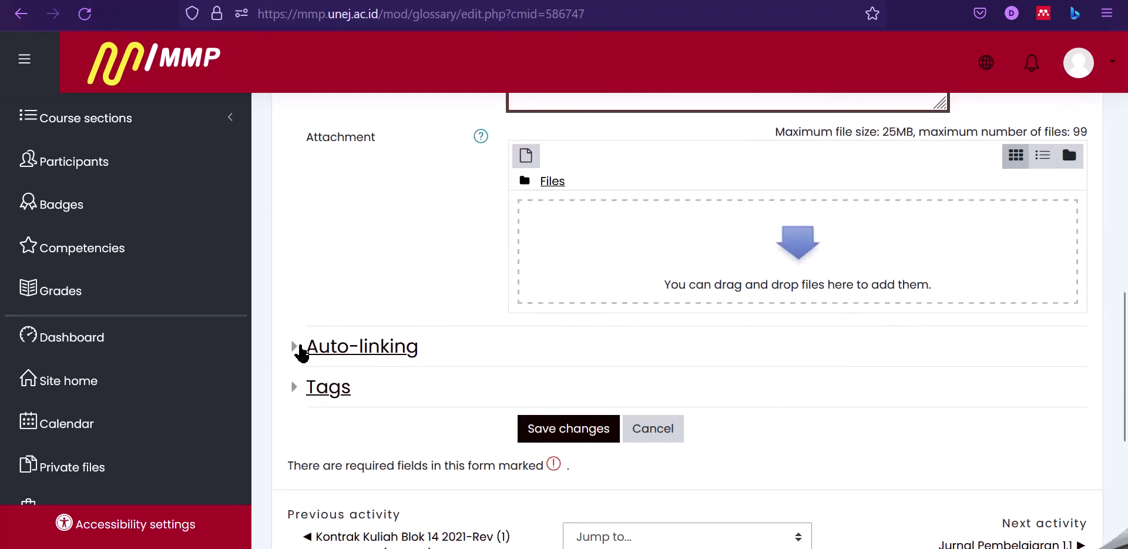
pyautogui.click(323, 350)
pyautogui.click(514, 376)
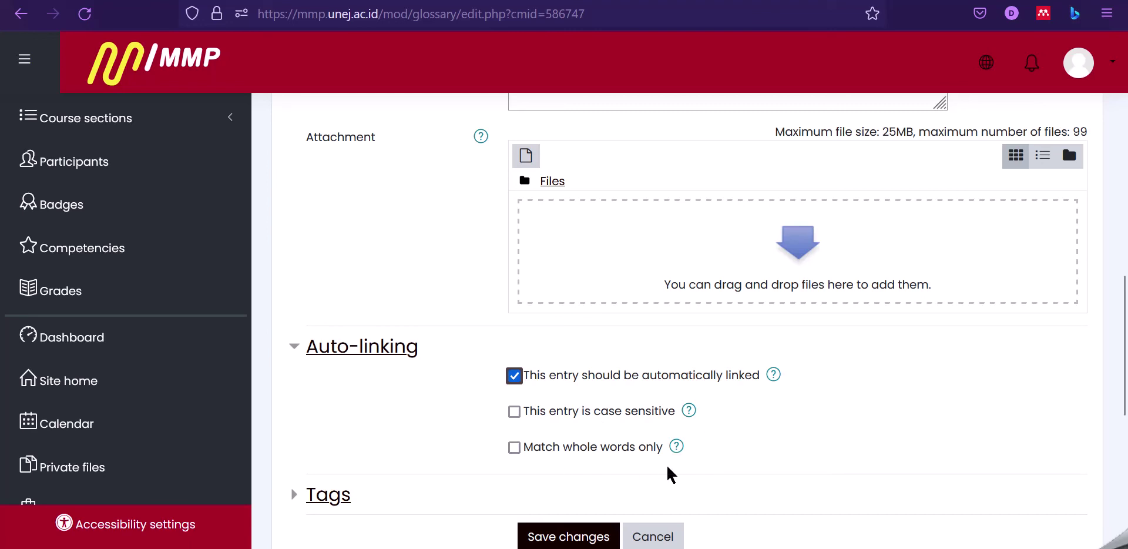
# - Save the Ascariasis entry and review its definition and keyword in the glossary listing
pyautogui.scroll(-2, 628, 444)
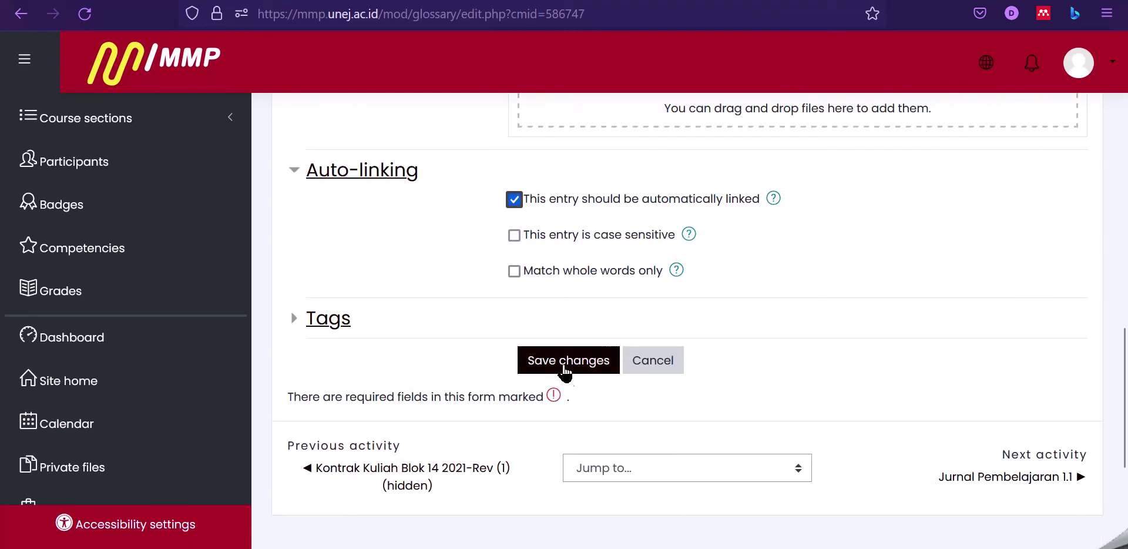
pyautogui.click(559, 361)
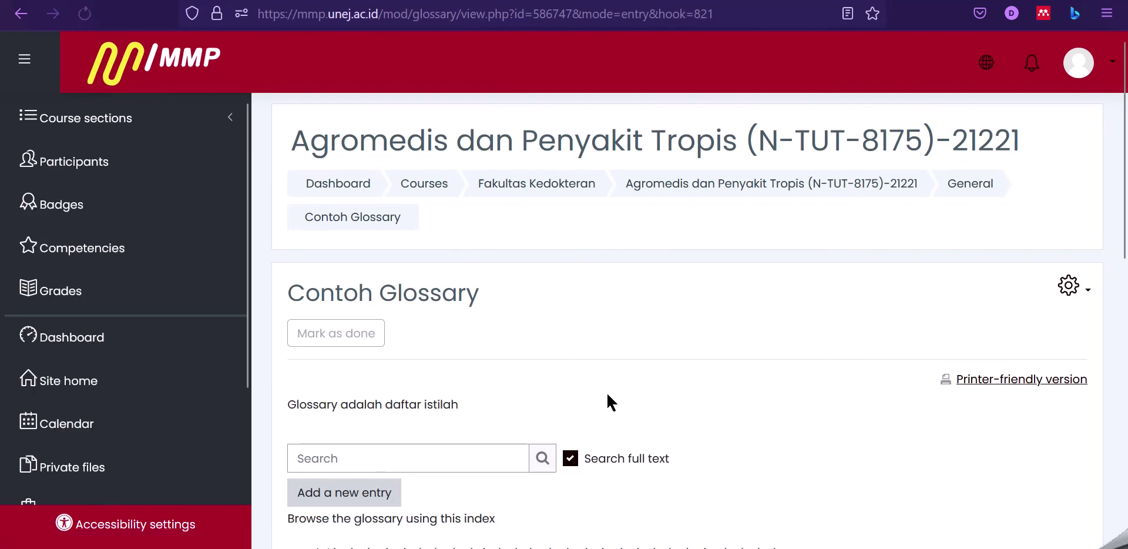
pyautogui.scroll(-3, 498, 403)
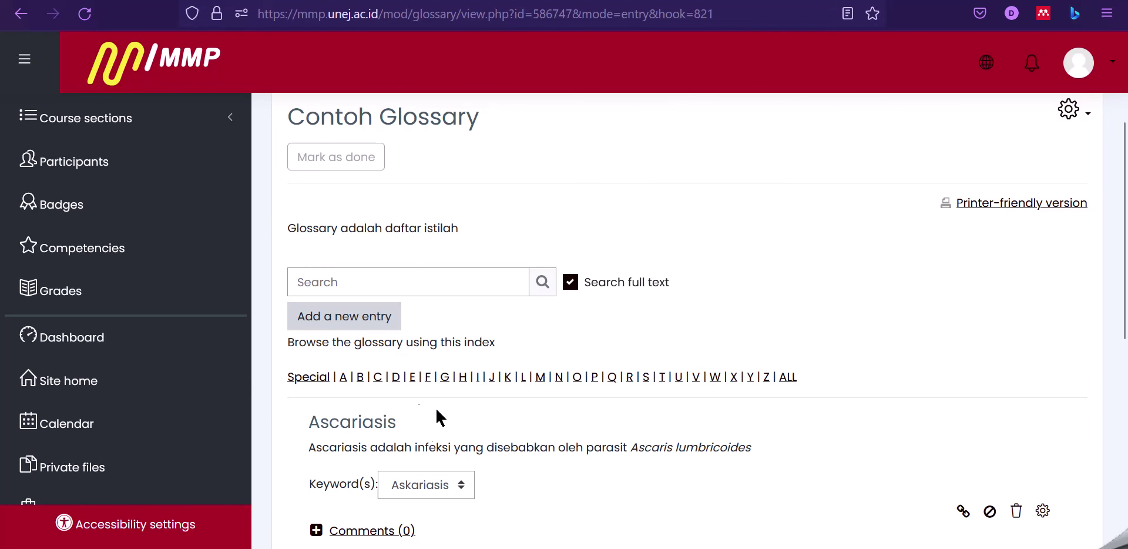
pyautogui.scroll(-2, 423, 435)
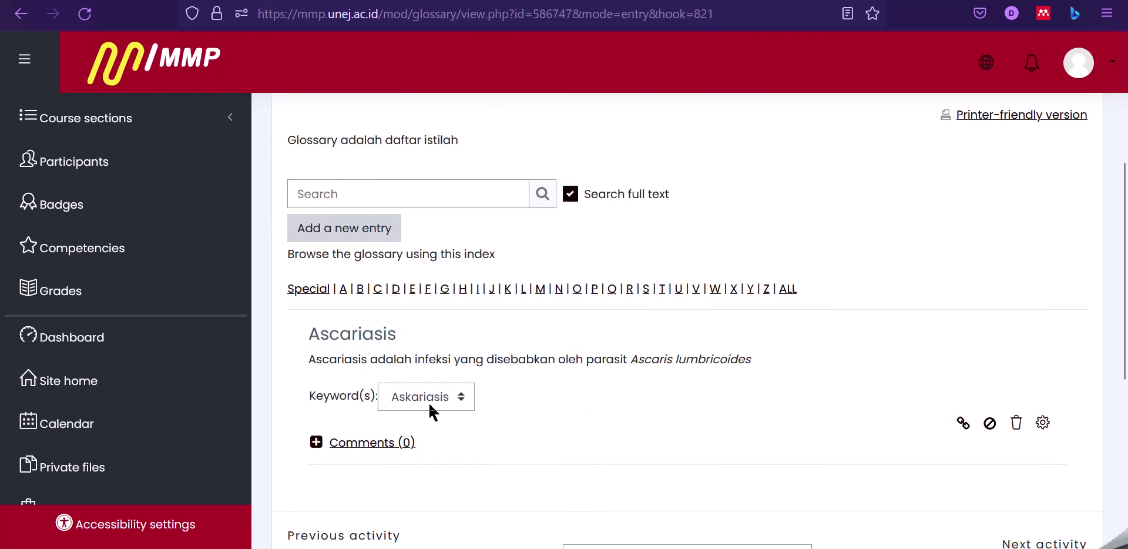